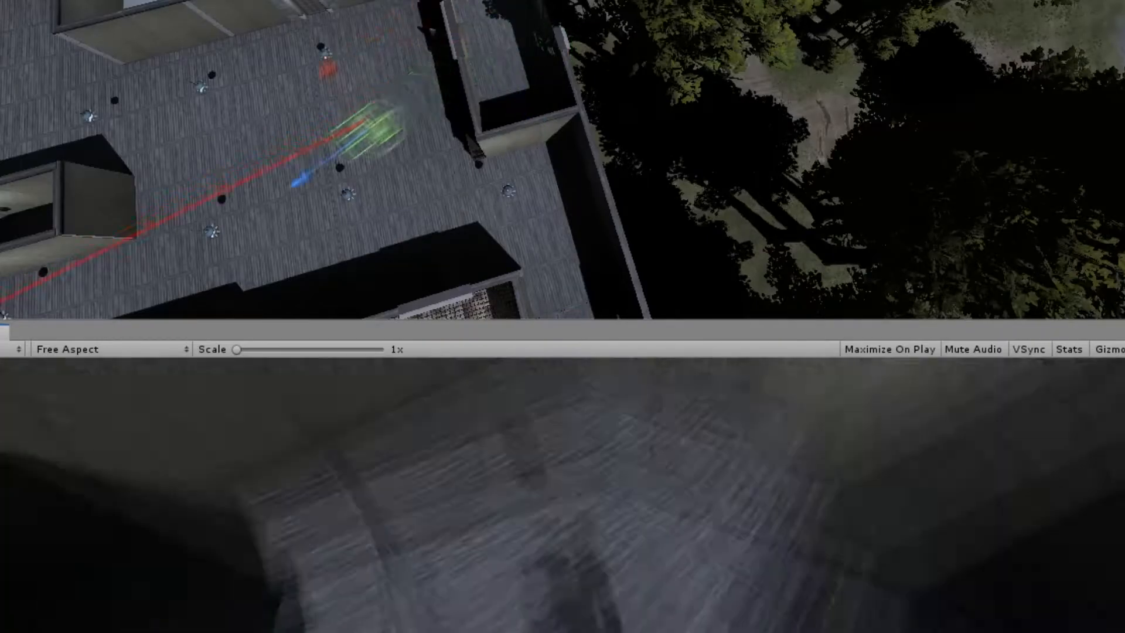
Step: Name the new empty object under ThirdFloor Walls and select ThirdFloor
{"action": "type", "text": "Walls"}
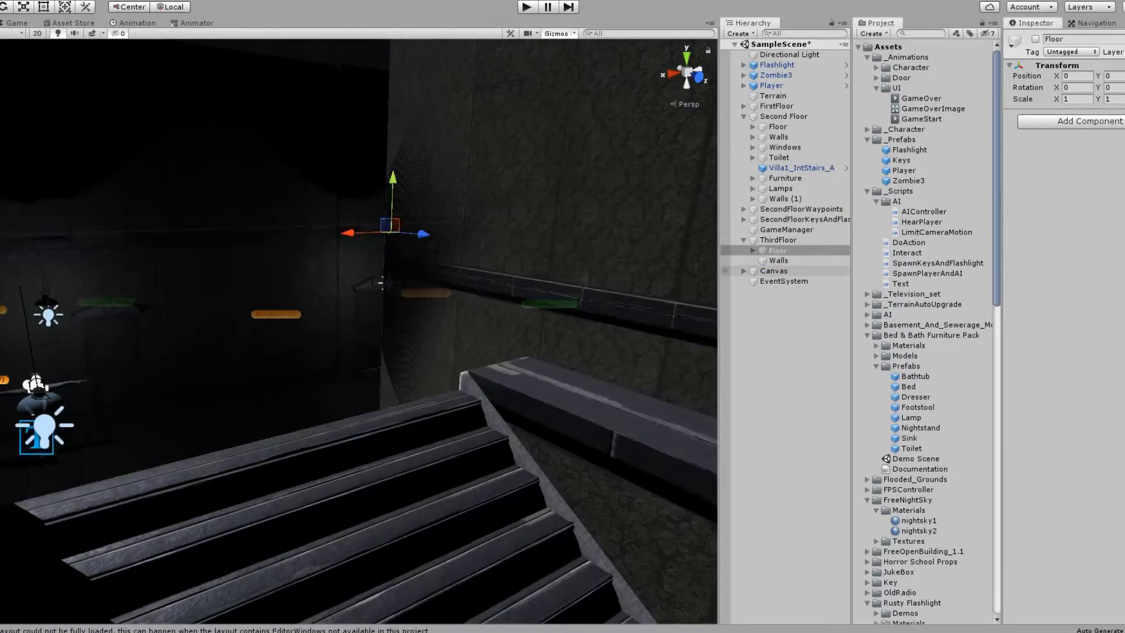
{"action": "key", "text": "BackSpace"}
{"action": "key", "text": "BackSpace"}
{"action": "key", "text": "BackSpace"}
{"action": "key", "text": "BackSpace"}
{"action": "key", "text": "Return"}
{"action": "left_click", "coordinate": [778, 240]}
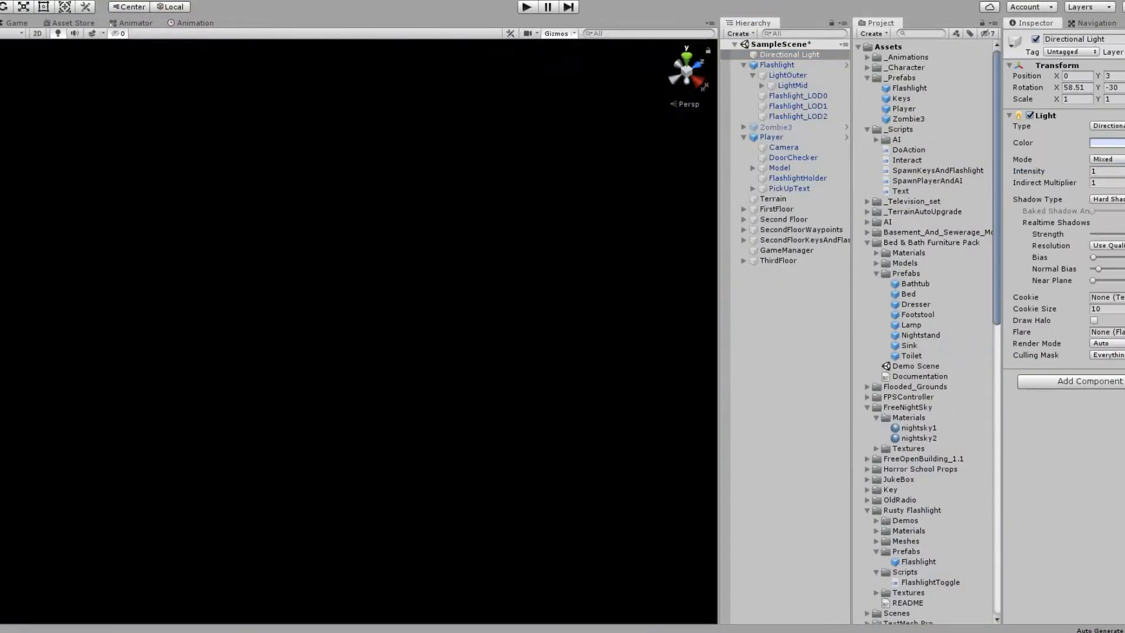
Step: Focus the scene view on the Player object
{"action": "double_click", "coordinate": [771, 137]}
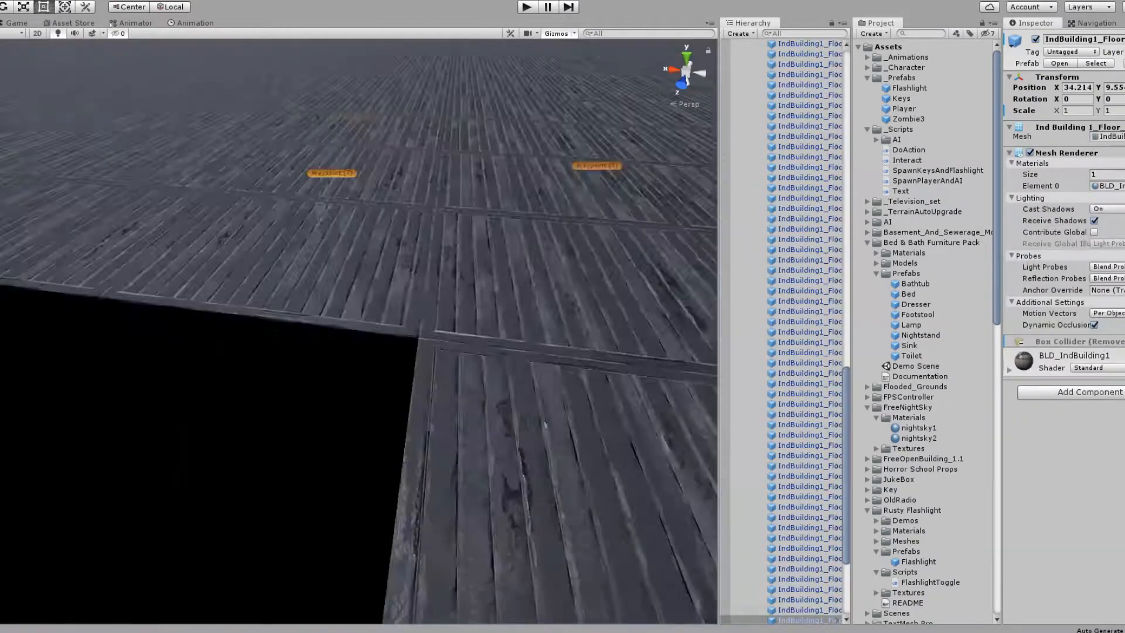
{"action": "left_click", "coordinate": [405, 363]}
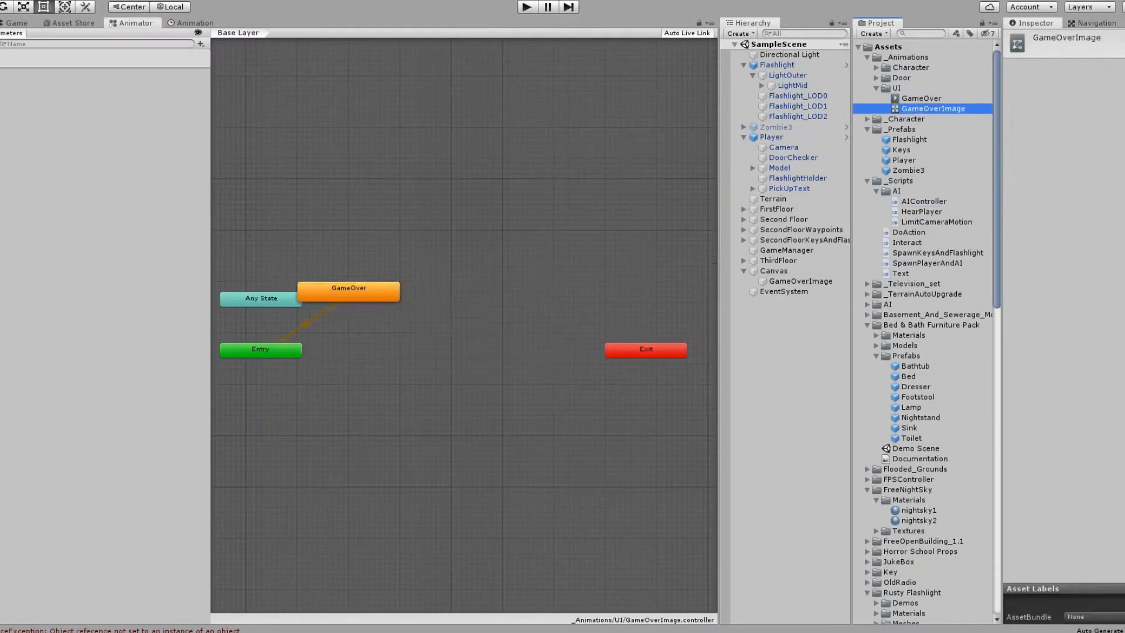
Step: Add a transition between two states in the game-over animator and select the GameOver animation clip
{"action": "right_click", "coordinate": [414, 301]}
{"action": "left_click", "coordinate": [440, 306]}
{"action": "left_click", "coordinate": [455, 347]}
{"action": "left_click_drag", "start_coordinate": [456, 347], "coordinate": [414, 347]}
{"action": "left_click", "coordinate": [413, 324]}
{"action": "left_click", "coordinate": [921, 98]}
Step: Assign GameOverImage to the Game Over Anim field of Zombie3's AI Controller and run the game
{"action": "left_click", "coordinate": [800, 281]}
{"action": "left_click", "coordinate": [775, 127]}
{"action": "left_click", "coordinate": [526, 7]}
{"action": "left_click", "coordinate": [526, 7]}
{"action": "left_click", "coordinate": [1008, 503]}
{"action": "scroll", "coordinate": [1064, 410], "scroll_direction": "down", "scroll_amount": 5}
{"action": "left_click_drag", "start_coordinate": [800, 281], "coordinate": [1107, 322]}
{"action": "left_click", "coordinate": [527, 7]}
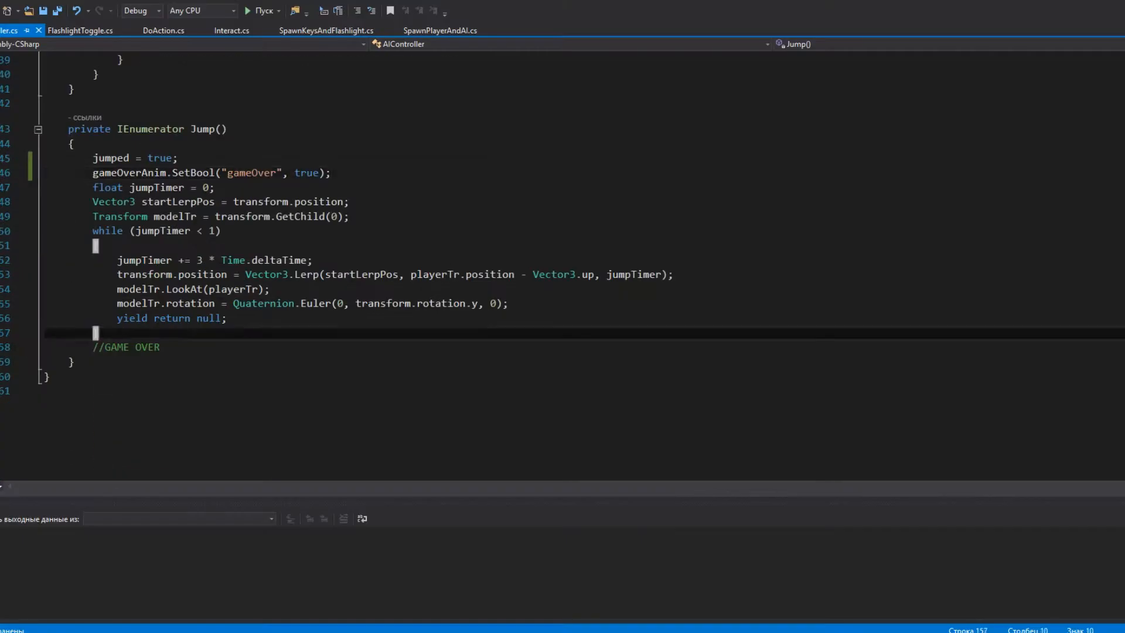
Step: Begin a UnityEngine.SceneManagement.SceneManager statement on a new line of the script
{"action": "key", "text": "Return"}
{"action": "type", "text": "UnityEngine.SceneManagement.SceneManager."}
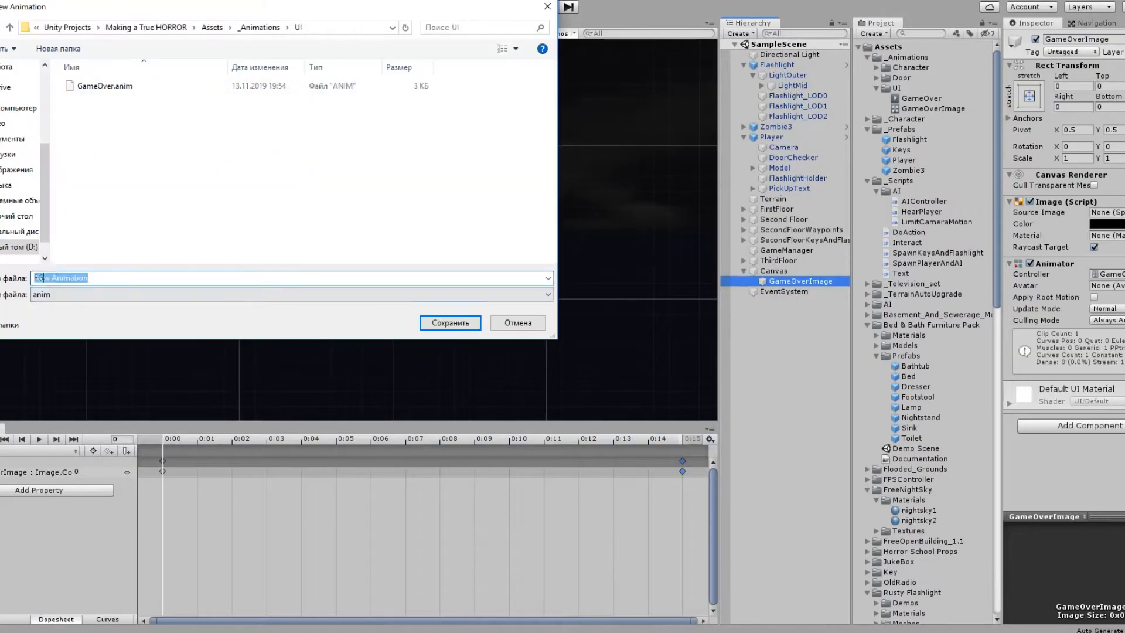
{"action": "key", "text": "Return"}
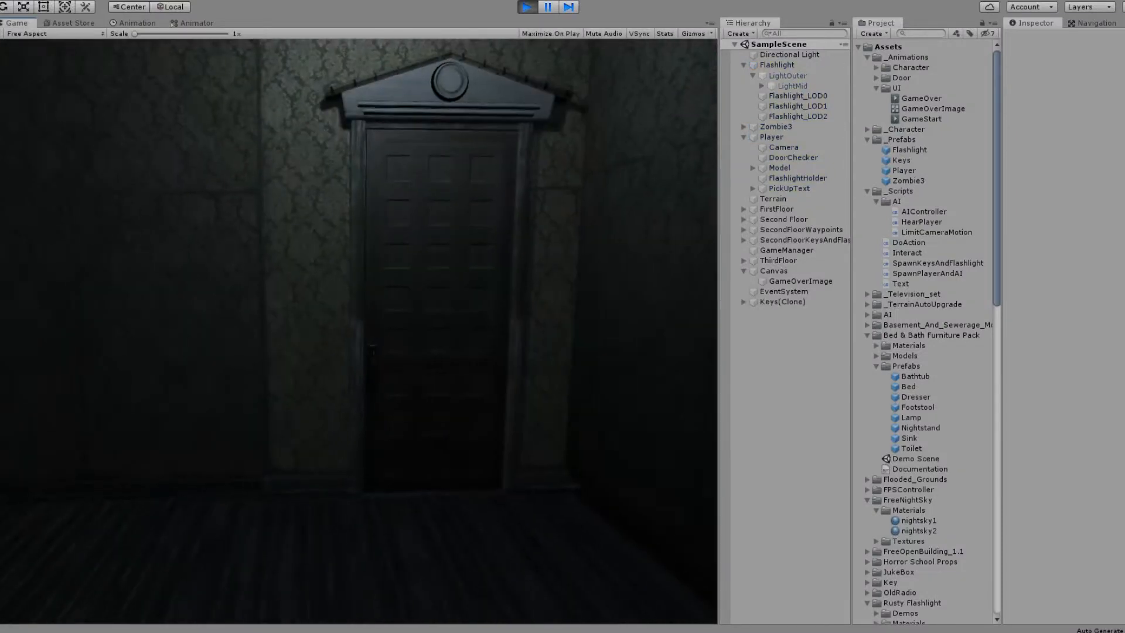
Step: Playtest the game by walking up to the panelled door and interacting with it
{"action": "key", "text": "w"}
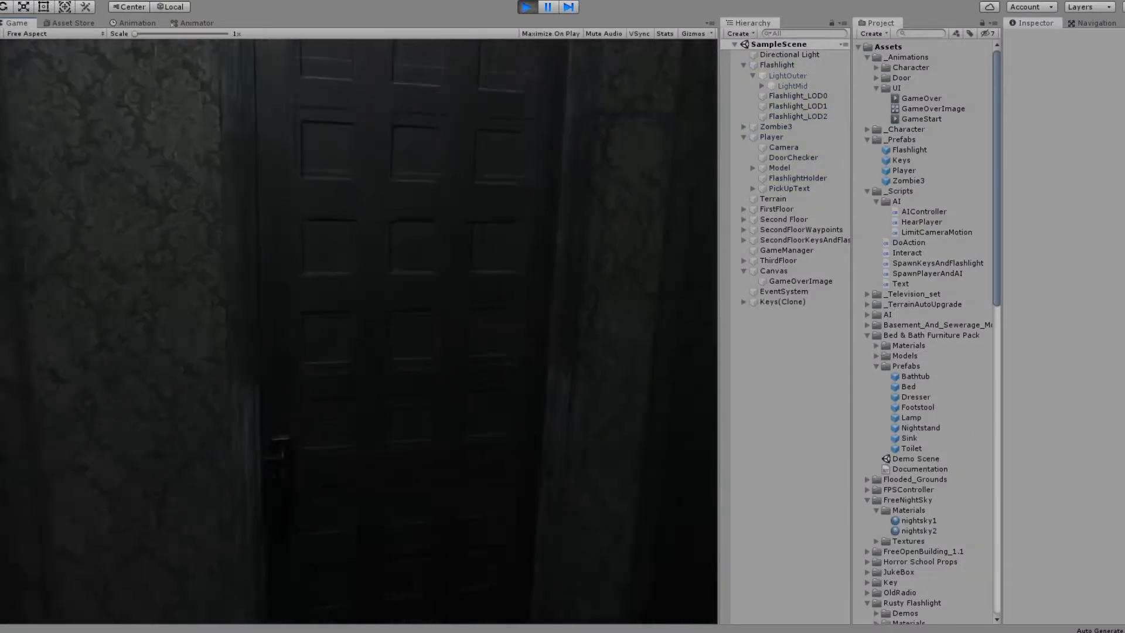
{"action": "key", "text": "e"}
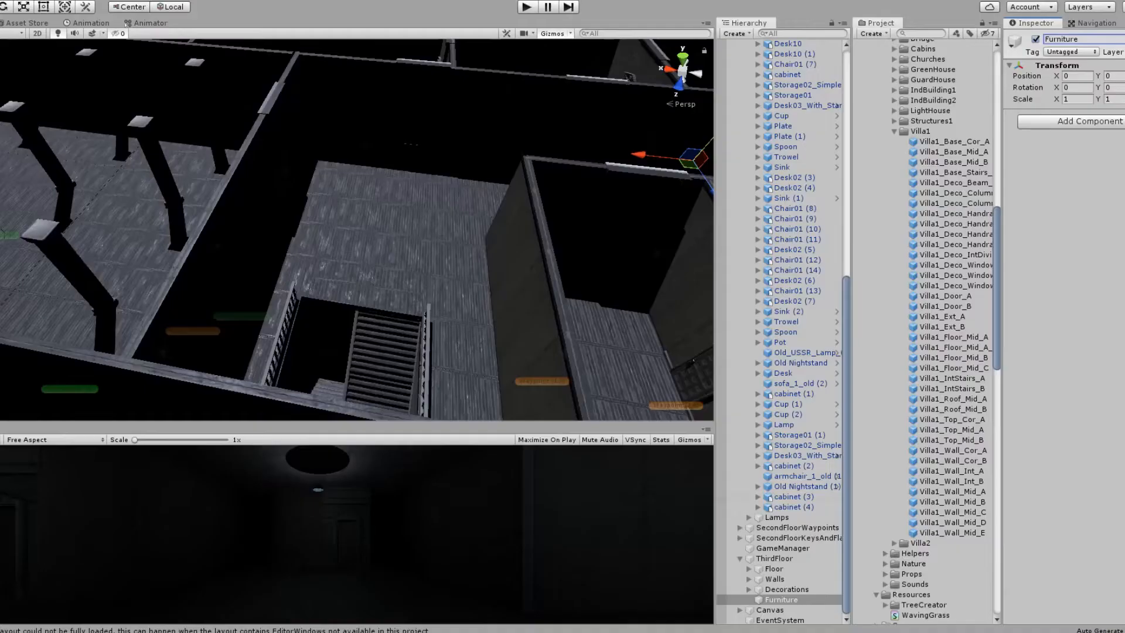
{"action": "key", "text": "ctrl+a"}
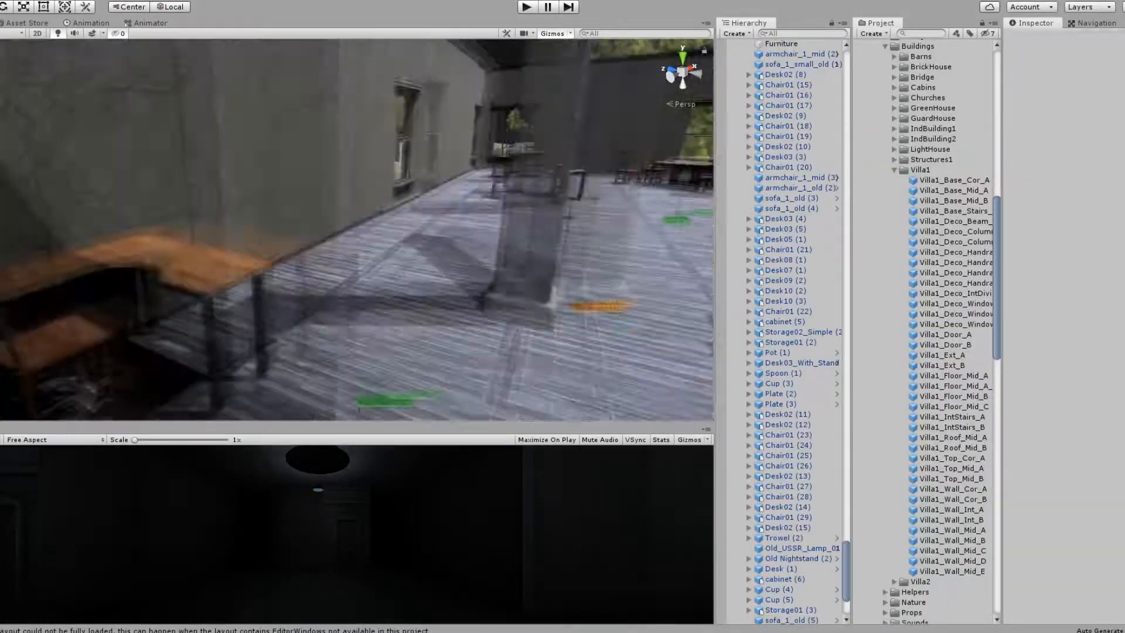
Step: Move Chair01 (15) to Chair01 (20) and Desk03 (3) into the Furniture group under ThirdFloor
{"action": "left_click", "coordinate": [381, 275]}
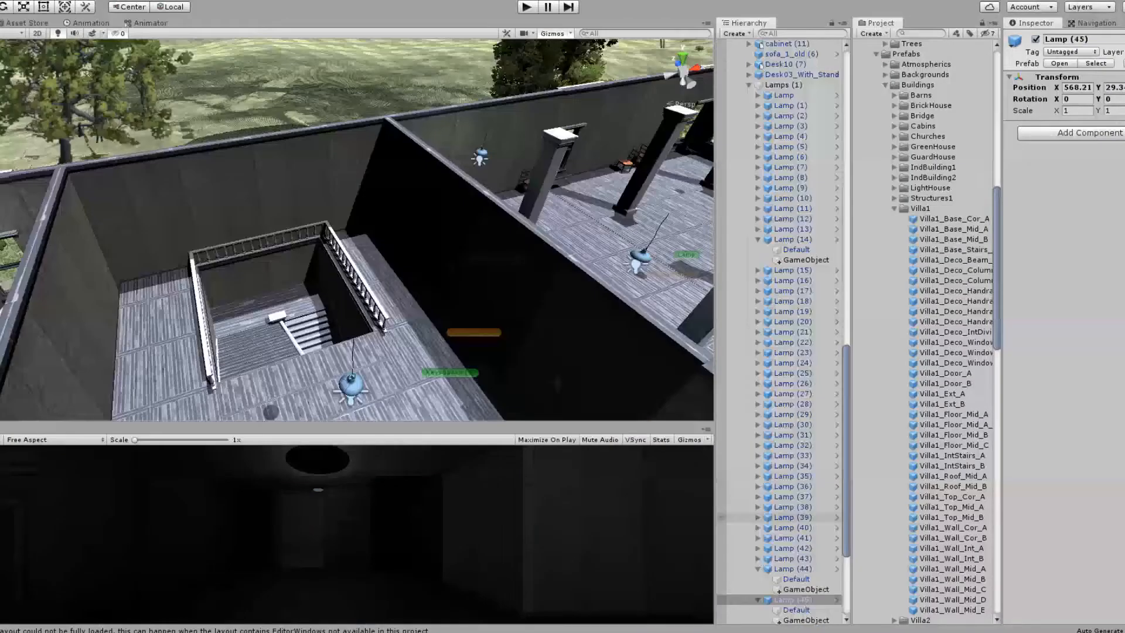
{"action": "scroll", "coordinate": [785, 328], "scroll_direction": "up", "scroll_amount": 20}
{"action": "left_click", "coordinate": [788, 313]}
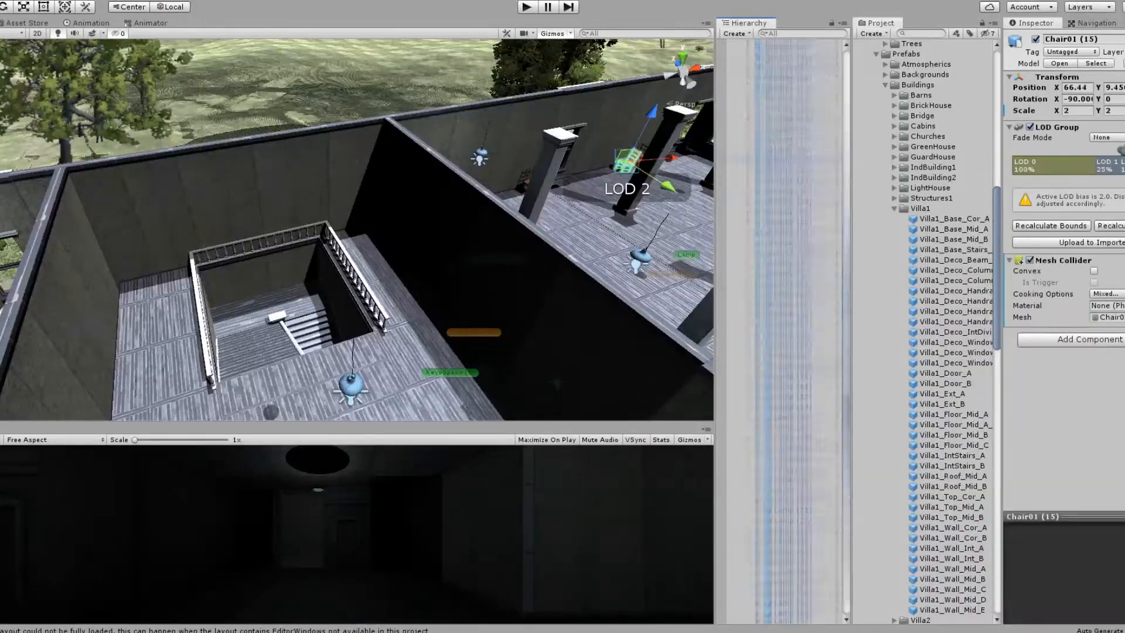
{"action": "scroll", "coordinate": [785, 329], "scroll_direction": "down", "scroll_amount": 15}
{"action": "left_click", "coordinate": [788, 328], "text": "shift"}
{"action": "scroll", "coordinate": [785, 328], "scroll_direction": "up", "scroll_amount": 15}
{"action": "left_click_drag", "start_coordinate": [785, 203], "coordinate": [782, 182]}
{"action": "left_click", "coordinate": [651, 336]}
{"action": "left_click_drag", "start_coordinate": [790, 233], "coordinate": [782, 182]}
Step: Move armchair_1_mid (3), armchair_1_old (2), sofa_1_old (3) and sofa_1_old (4) into ThirdFloor's Furniture, and delete the loose Old_USSR_Lamp_01
{"action": "left_click", "coordinate": [797, 284]}
{"action": "left_click", "coordinate": [790, 315], "text": "shift"}
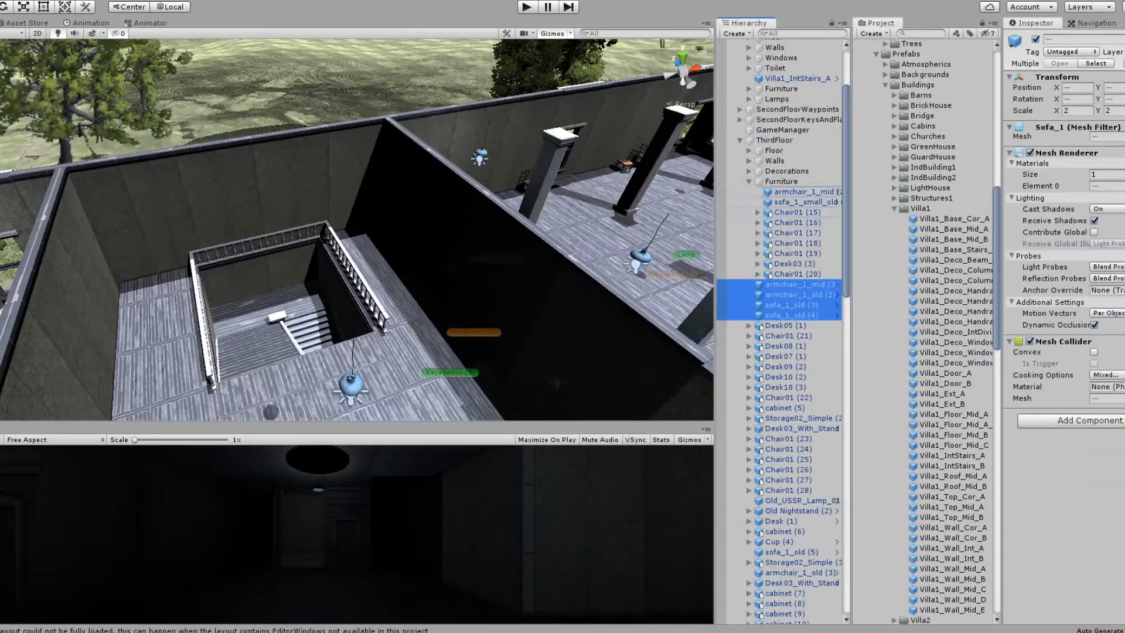
{"action": "left_click_drag", "start_coordinate": [791, 305], "coordinate": [782, 182]}
{"action": "double_click", "coordinate": [798, 500]}
{"action": "key", "text": "Delete"}
Step: Move the loose objects from Desk05 (1) through Chair01 (28) into ThirdFloor's Furniture group
{"action": "scroll", "coordinate": [784, 328], "scroll_direction": "down", "scroll_amount": 1}
{"action": "left_click", "coordinate": [791, 286]}
{"action": "left_click", "coordinate": [791, 451], "text": "shift"}
{"action": "left_click_drag", "start_coordinate": [791, 452], "coordinate": [782, 143]}
Step: Move Old Nightstand (2), Desk (1), cabinet (6) and sofa_1_old (5) into Furniture, and delete Cup (4) and the Storage02_Simple objects
{"action": "double_click", "coordinate": [796, 461]}
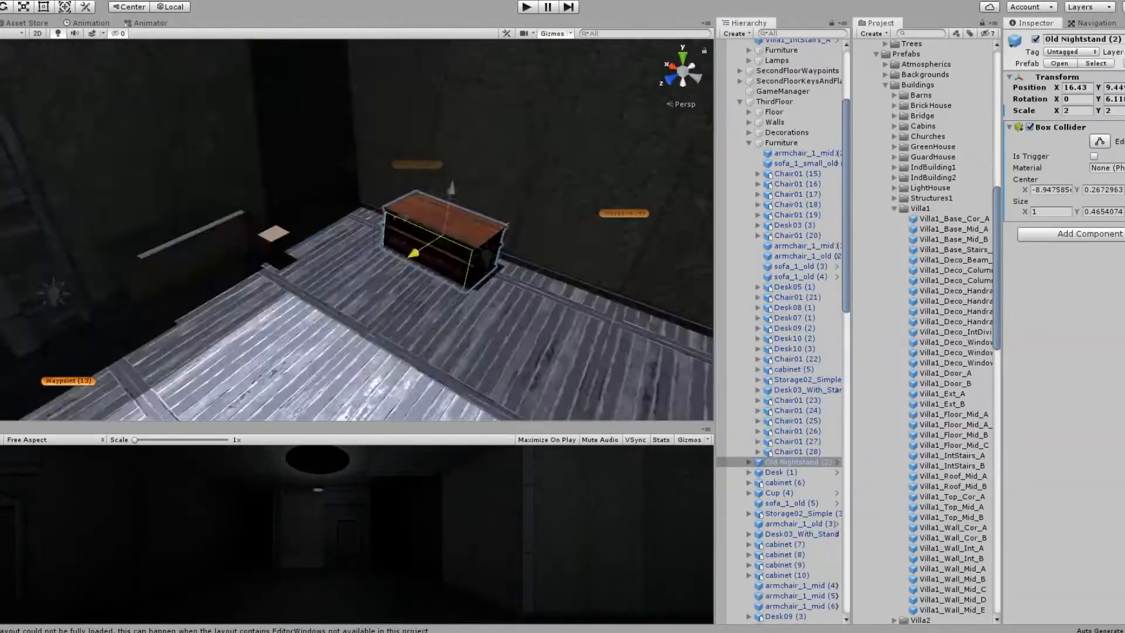
{"action": "double_click", "coordinate": [782, 493]}
{"action": "key", "text": "Delete"}
{"action": "left_click_drag", "start_coordinate": [790, 493], "coordinate": [782, 143]}
{"action": "double_click", "coordinate": [798, 503]}
{"action": "key", "text": "Delete"}
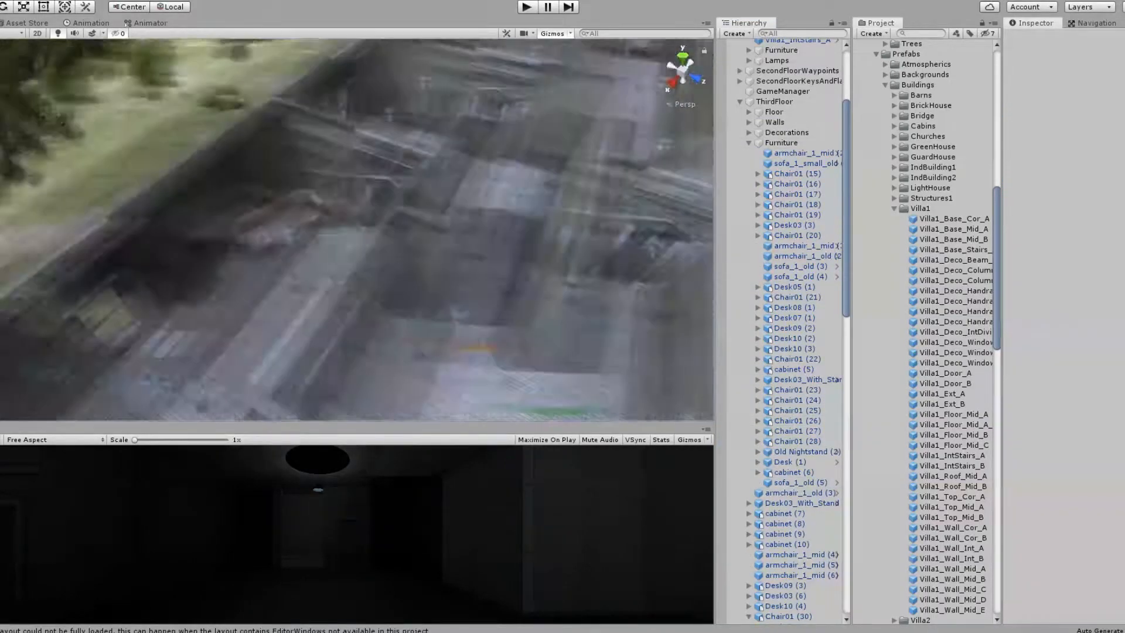
Step: Move armchair_1_old (3) and the remaining loose cabinets, armchairs, desks and chairs into ThirdFloor's Furniture group
{"action": "double_click", "coordinate": [800, 492]}
{"action": "left_click", "coordinate": [800, 575], "text": "shift"}
{"action": "scroll", "coordinate": [788, 498], "scroll_direction": "down", "scroll_amount": 4}
{"action": "left_click", "coordinate": [791, 546], "text": "shift"}
{"action": "scroll", "coordinate": [788, 469], "scroll_direction": "down", "scroll_amount": 8}
{"action": "left_click", "coordinate": [748, 244]}
{"action": "left_click_drag", "start_coordinate": [791, 411], "coordinate": [782, 70]}
{"action": "left_click", "coordinate": [749, 71]}
Step: Rename ThirdFloor's Lamps (1) group as Lamps and save the scene
{"action": "left_click", "coordinate": [783, 291]}
{"action": "key", "text": "ctrl+z"}
{"action": "left_click", "coordinate": [748, 63]}
{"action": "double_click", "coordinate": [784, 291]}
{"action": "key", "text": "BackSpace"}
{"action": "key", "text": "BackSpace"}
{"action": "key", "text": "BackSpace"}
{"action": "key", "text": "BackSpace"}
{"action": "scroll", "coordinate": [357, 235], "scroll_direction": "down", "scroll_amount": 6}
{"action": "left_click", "coordinate": [785, 410]}
{"action": "key", "text": "ctrl+s"}
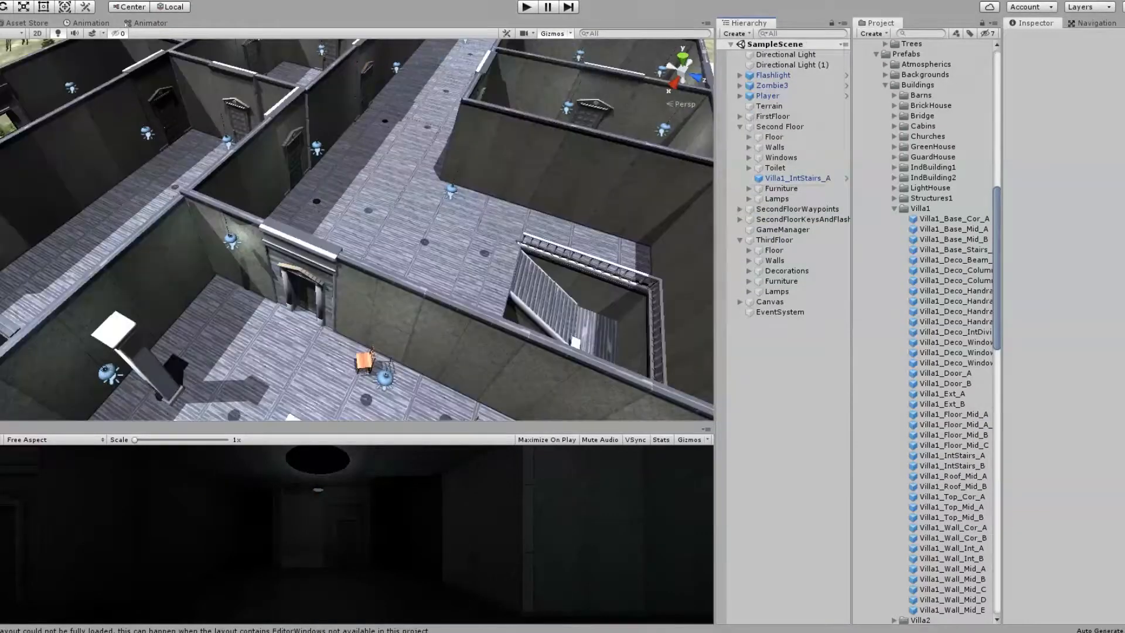
Step: Create an empty object named Triggered near the third-floor stair opening and give it a red label icon
{"action": "key", "text": "ctrl+shift+n"}
{"action": "left_click", "coordinate": [1066, 39]}
{"action": "type", "text": "Triggered"}
{"action": "key", "text": "Return"}
{"action": "double_click", "coordinate": [773, 322]}
{"action": "left_click_drag", "start_coordinate": [357, 230], "coordinate": [402, 226]}
{"action": "left_click", "coordinate": [1015, 40]}
{"action": "left_click", "coordinate": [1062, 82]}
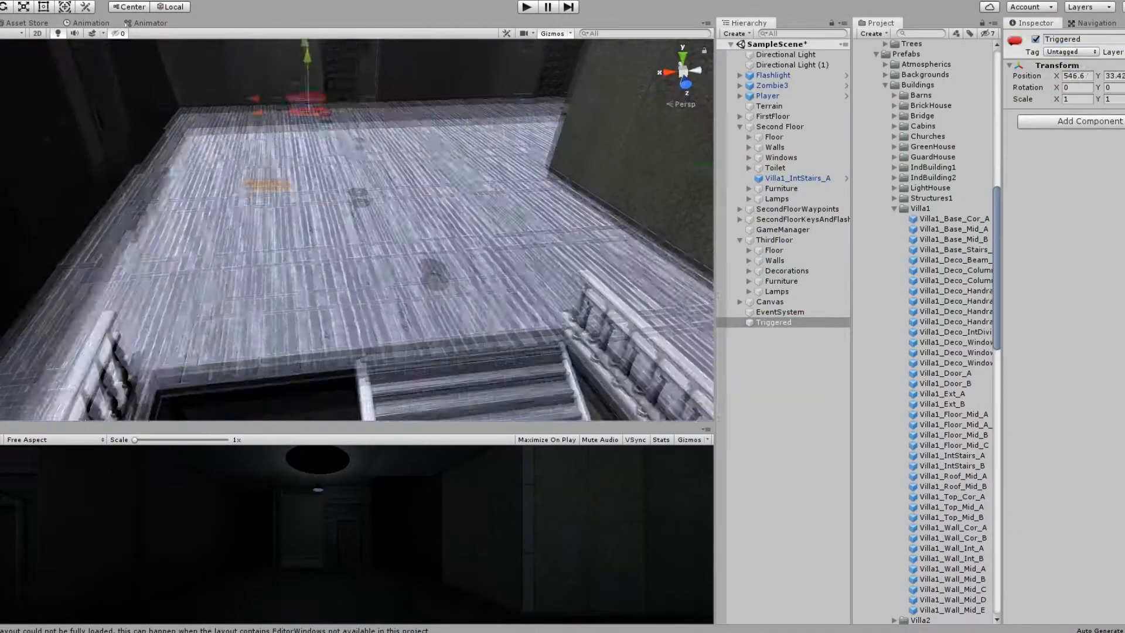
{"action": "left_click_drag", "start_coordinate": [307, 56], "coordinate": [350, 125]}
Step: Add a Box Collider to the Triggered object and enable Is Trigger on it
{"action": "left_click", "coordinate": [1088, 121]}
{"action": "type", "text": "box"}
{"action": "key", "text": "Return"}
{"action": "left_click", "coordinate": [1094, 144]}
Step: Resize the trigger collider across the floor by the stairwell, about 11.26 in X and 3.32 in Y
{"action": "left_click", "coordinate": [1100, 130]}
{"action": "right_click_drag", "start_coordinate": [357, 235], "coordinate": [357, 175]}
{"action": "left_click_drag", "start_coordinate": [295, 235], "coordinate": [120, 240]}
{"action": "left_click_drag", "start_coordinate": [344, 240], "coordinate": [457, 241]}
{"action": "right_click_drag", "start_coordinate": [357, 234], "coordinate": [585, 281]}
{"action": "left_click", "coordinate": [1099, 130]}
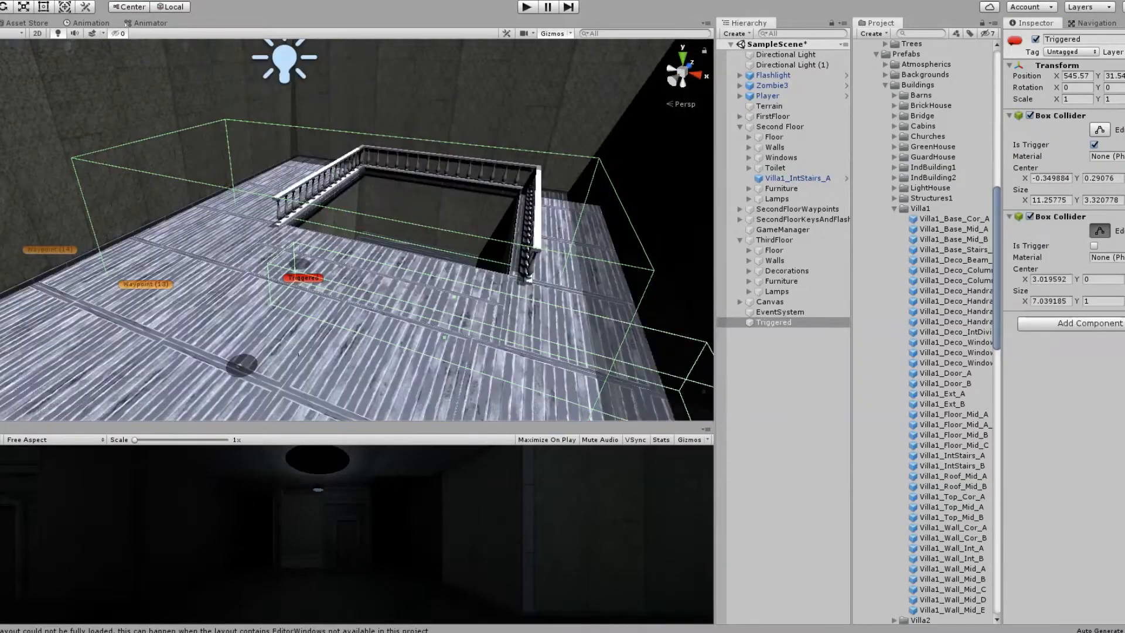
Step: Reshape Triggered's second box collider to about 2.33 by 2.31 beside the stair railing and enable Is Trigger
{"action": "left_click_drag", "start_coordinate": [282, 276], "coordinate": [503, 328]}
{"action": "right_click_drag", "start_coordinate": [358, 234], "coordinate": [468, 246]}
{"action": "left_click", "coordinate": [1094, 245]}
{"action": "left_click_drag", "start_coordinate": [492, 222], "coordinate": [492, 176]}
{"action": "right_click_drag", "start_coordinate": [357, 234], "coordinate": [469, 194]}
{"action": "right_click_drag", "start_coordinate": [583, 218], "coordinate": [527, 234]}
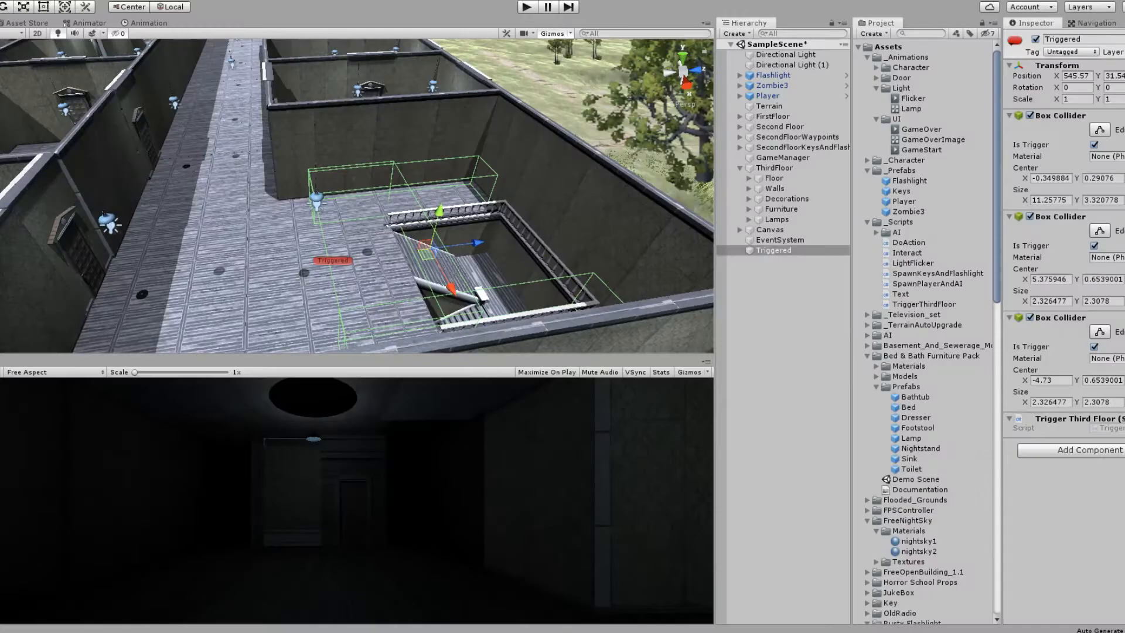
{"action": "left_click", "coordinate": [773, 178]}
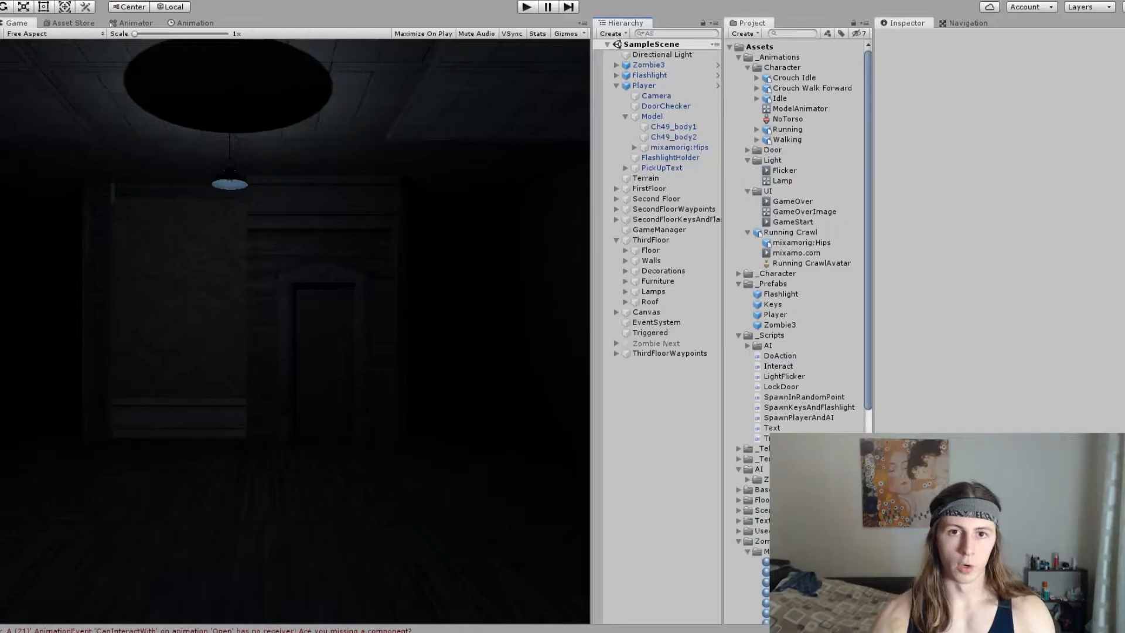
Step: Run the game and walk the player through the dark rooms and doorways of the house
{"action": "key", "text": "ctrl+p"}
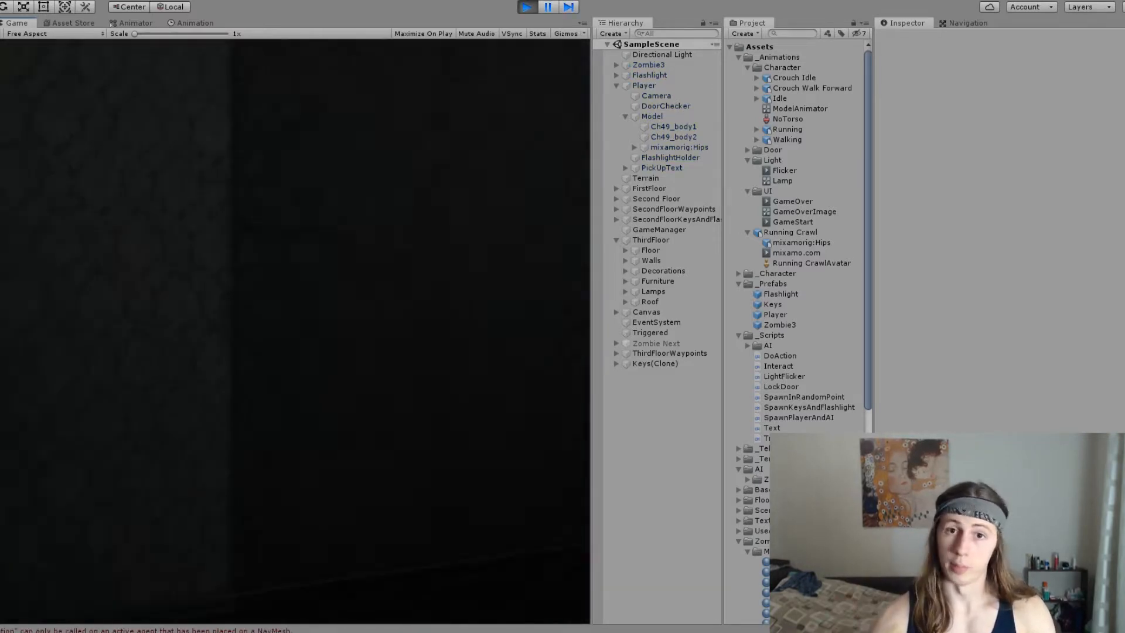
{"action": "key", "text": "w"}
{"action": "key", "text": "w"}
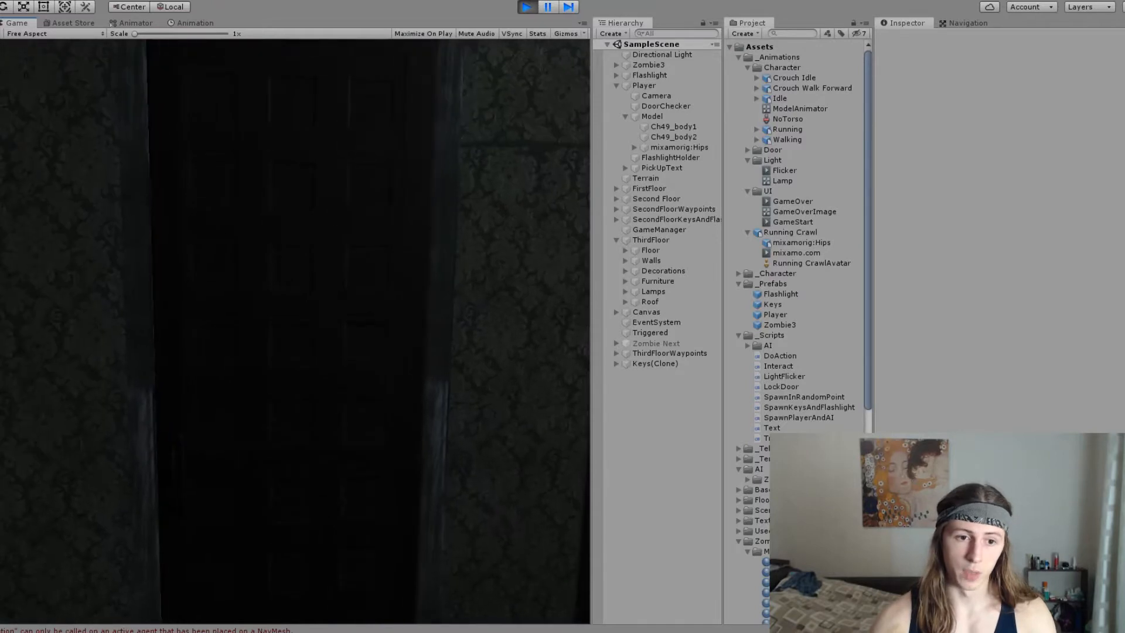
{"action": "key", "text": "w"}
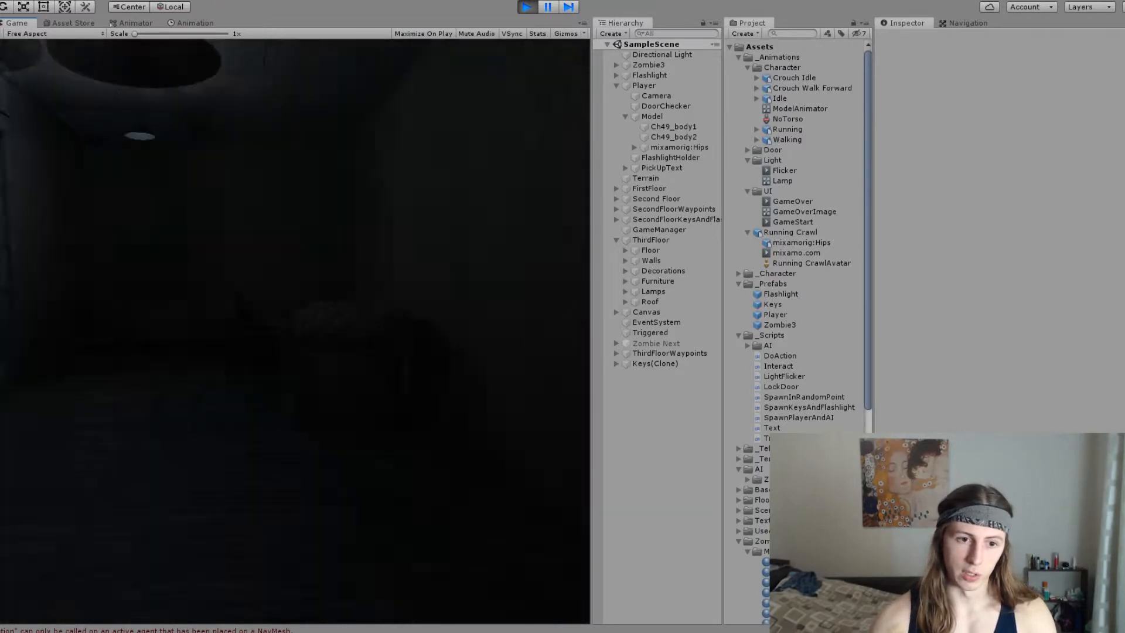
{"action": "key", "text": "w"}
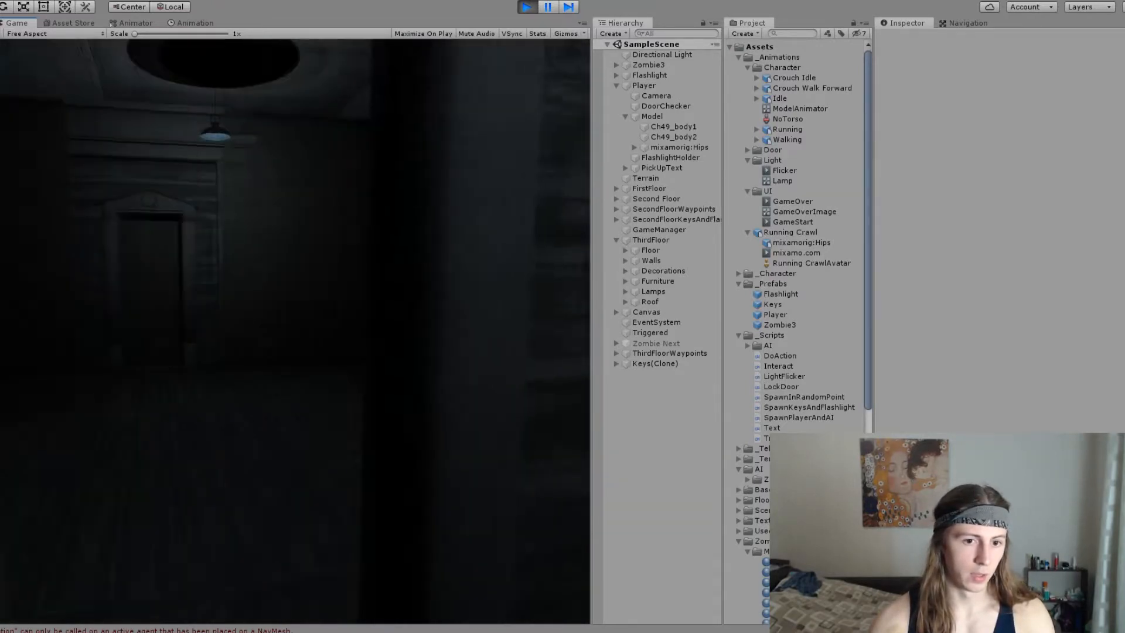
{"action": "key", "text": "w"}
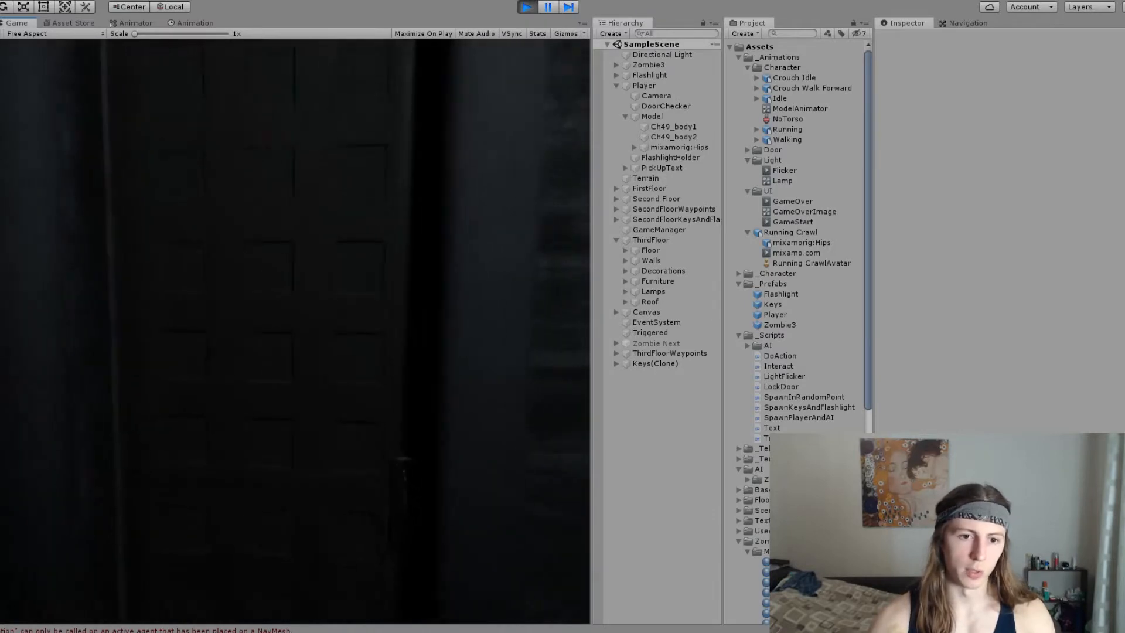
{"action": "key", "text": "w"}
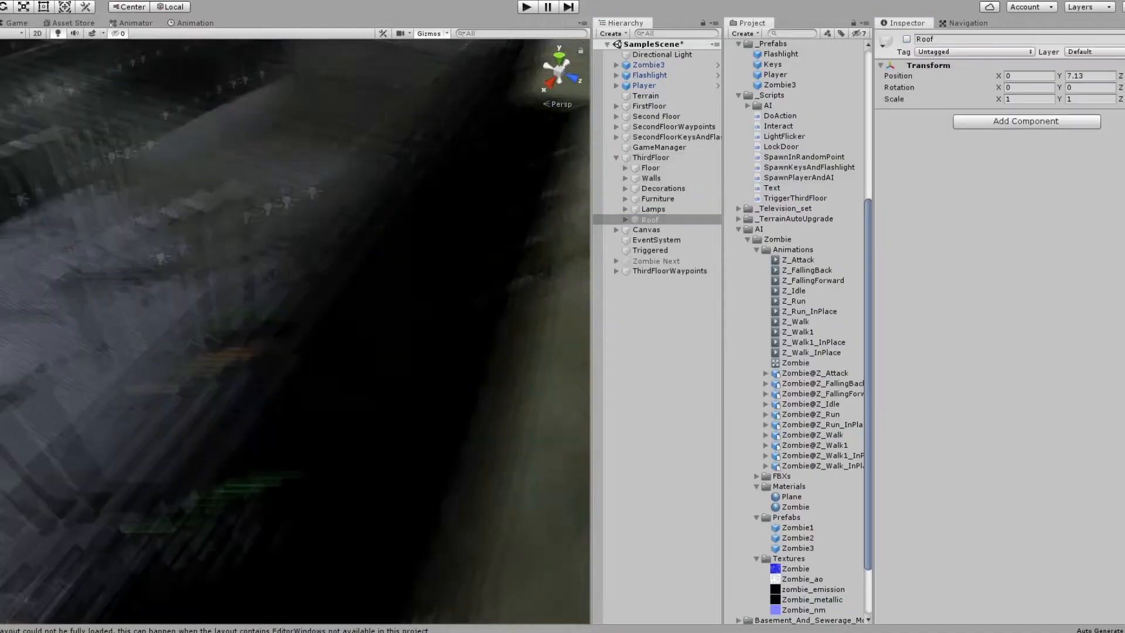
Step: Position the Escape (2) marker on the grass beside the outside wall of the house
{"action": "right_click_drag", "start_coordinate": [352, 316], "coordinate": [246, 334]}
{"action": "middle_click_drag", "start_coordinate": [446, 282], "coordinate": [129, 331]}
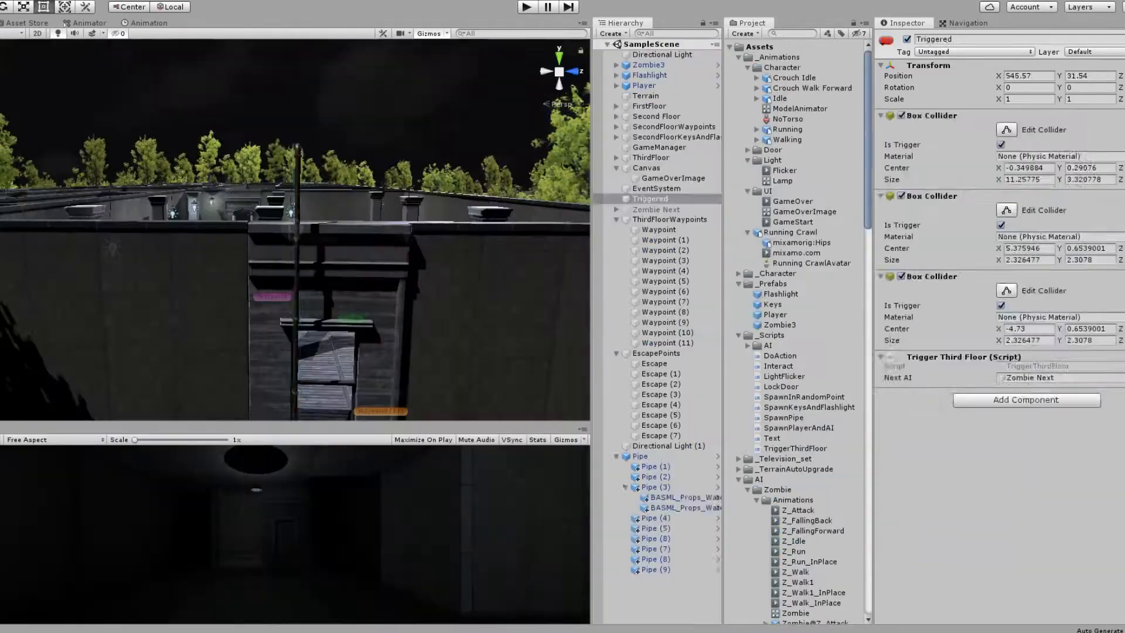
Step: Run the game, restart it, and focus on the Pipe object to check where it spawns among the escape points
{"action": "left_click", "coordinate": [640, 456]}
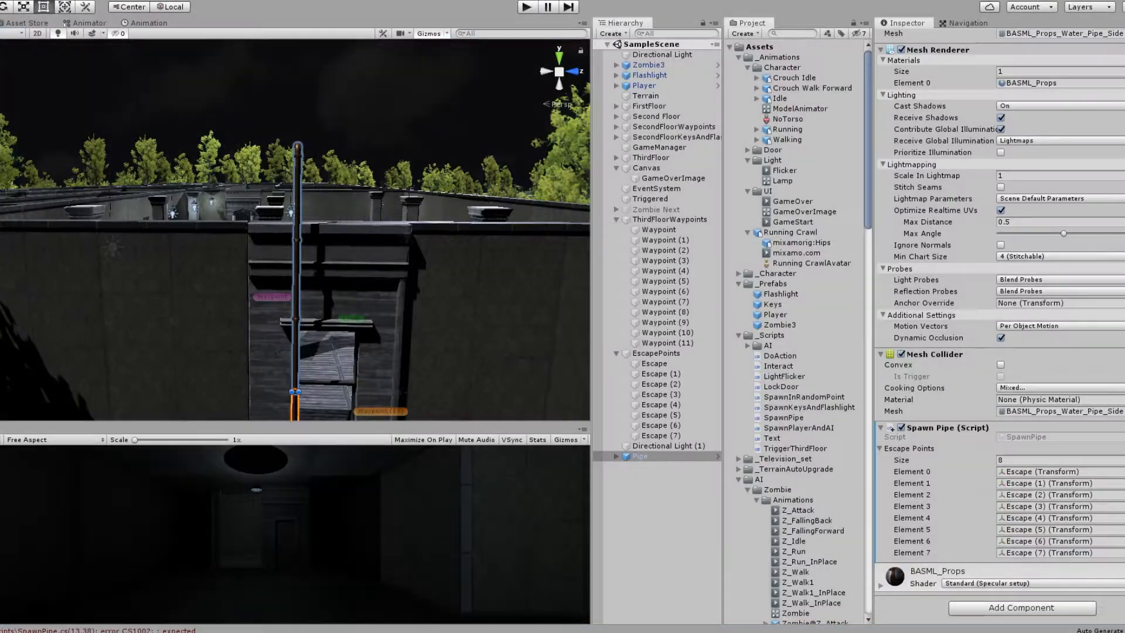
{"action": "double_click", "coordinate": [639, 456]}
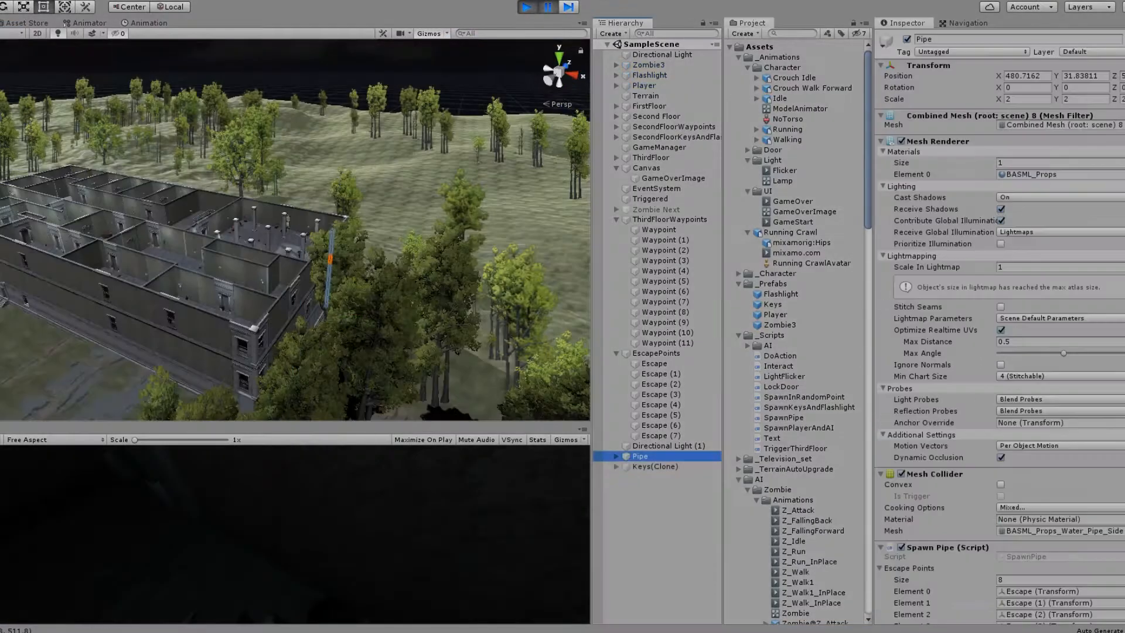
{"action": "mouse_move", "coordinate": [328, 235]}
{"action": "right_mouse_down"}
{"action": "mouse_move", "coordinate": [235, 234]}
{"action": "mouse_move", "coordinate": [328, 235]}
{"action": "right_mouse_up"}
{"action": "left_click", "coordinate": [640, 456]}
{"action": "left_click", "coordinate": [639, 456]}
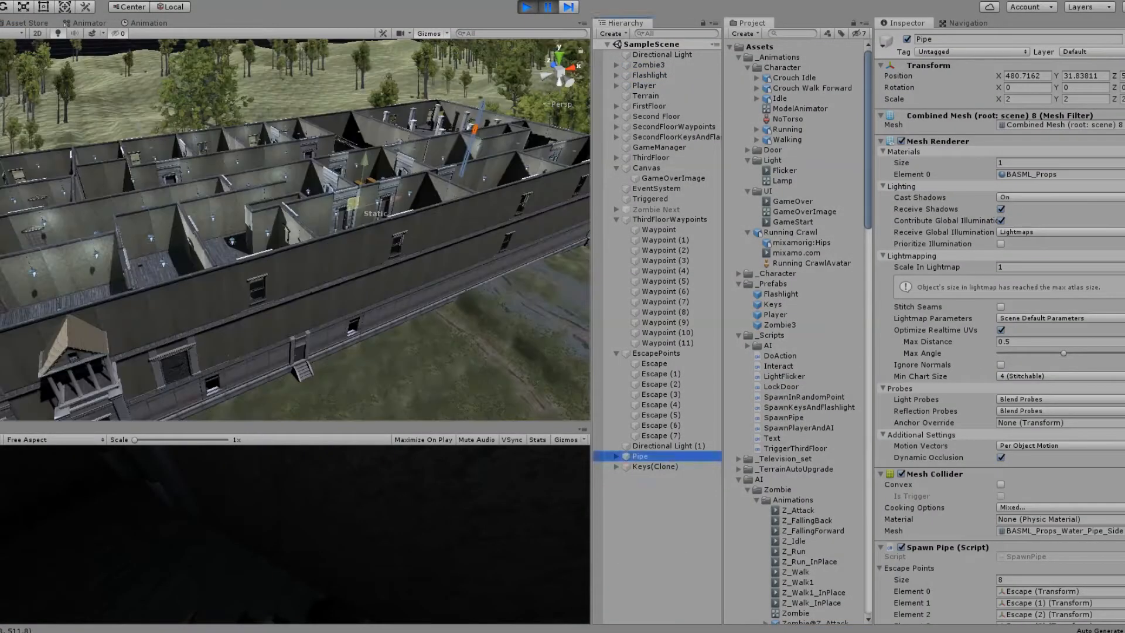
{"action": "key", "text": "ctrl+p"}
{"action": "key", "text": "ctrl+p"}
{"action": "double_click", "coordinate": [640, 456]}
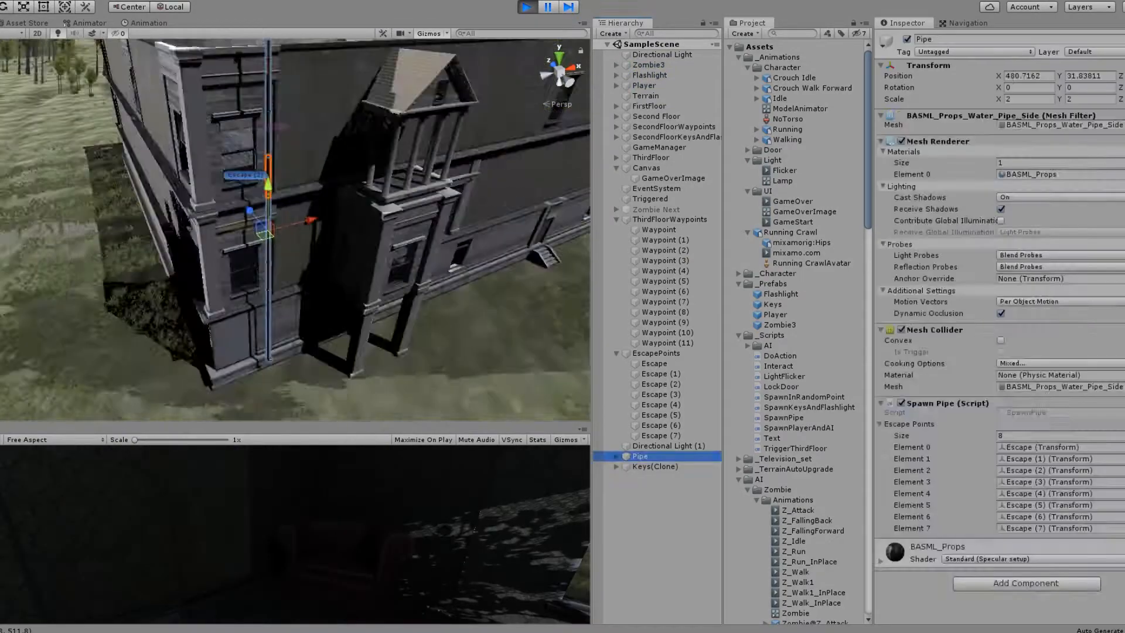
Step: Search the hierarchy for "keys", restart the game, select Keys(Clone) and pick up the keys
{"action": "left_click", "coordinate": [673, 33]}
{"action": "type", "text": "keys"}
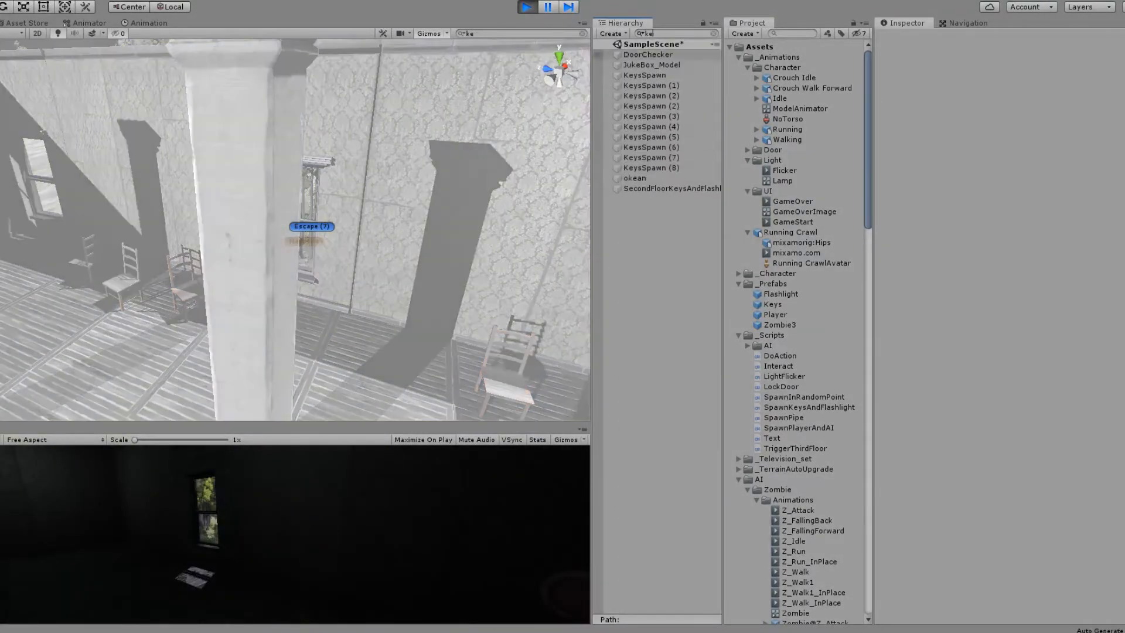
{"action": "key", "text": "ctrl+p"}
{"action": "key", "text": "ctrl+p"}
{"action": "left_click", "coordinate": [655, 620]}
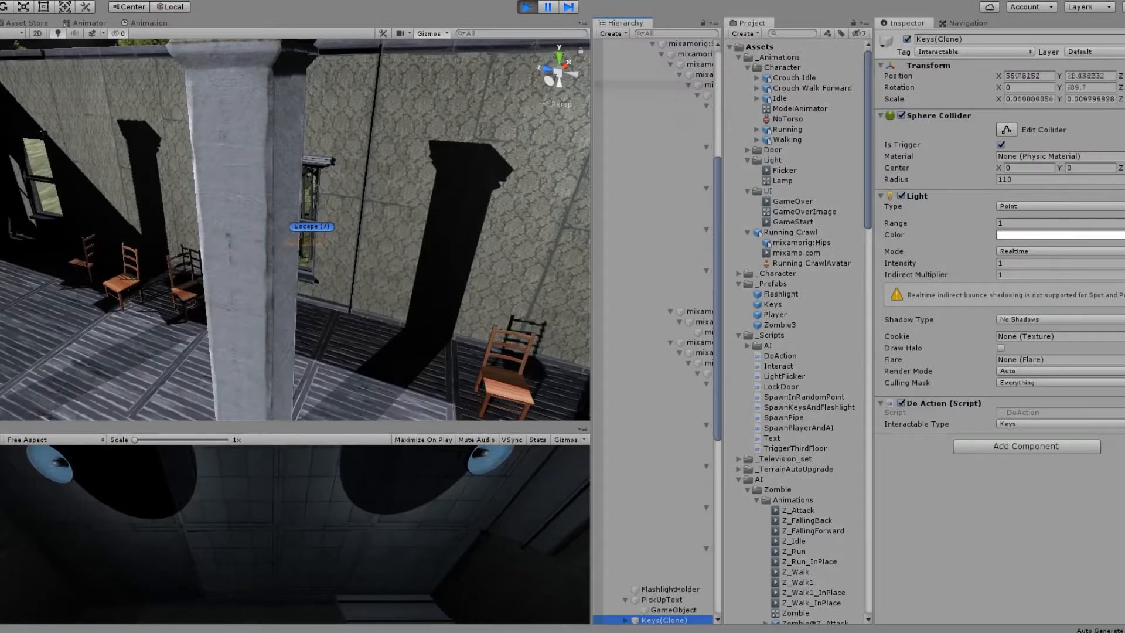
{"action": "key", "text": "e"}
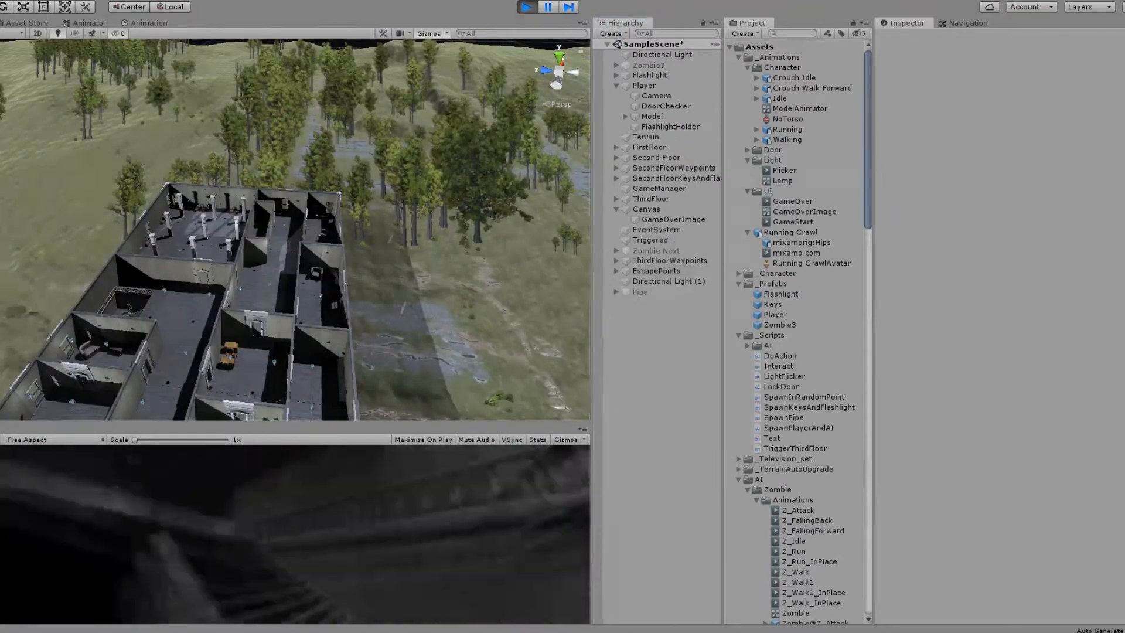
Step: Pause the running game, focus on Zombie Next, and walk the player towards the escape window
{"action": "key", "text": "ctrl+shift+p"}
{"action": "double_click", "coordinate": [656, 250]}
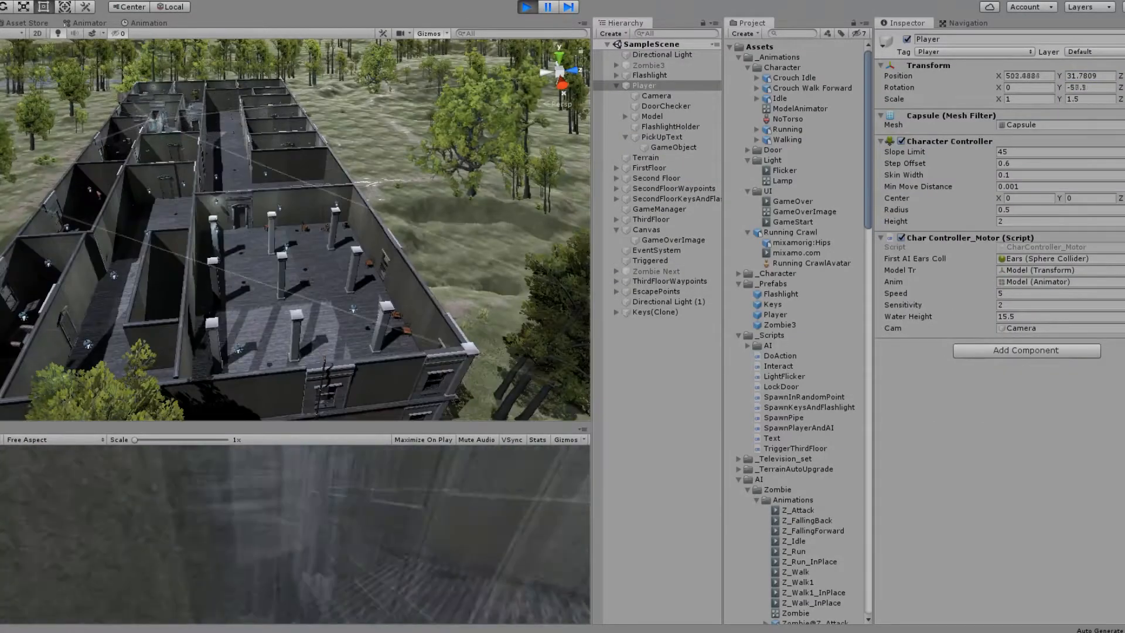
{"action": "key", "text": "w"}
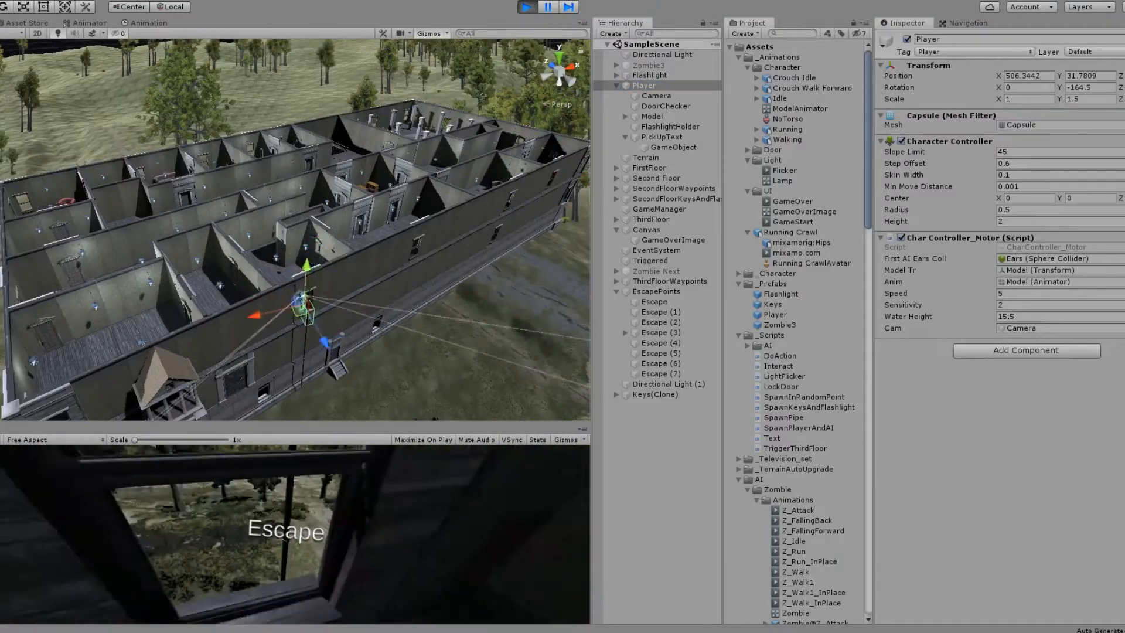
Step: Show the animation timeline and examine the clip of the Model object under Player
{"action": "key", "text": "ctrl+6"}
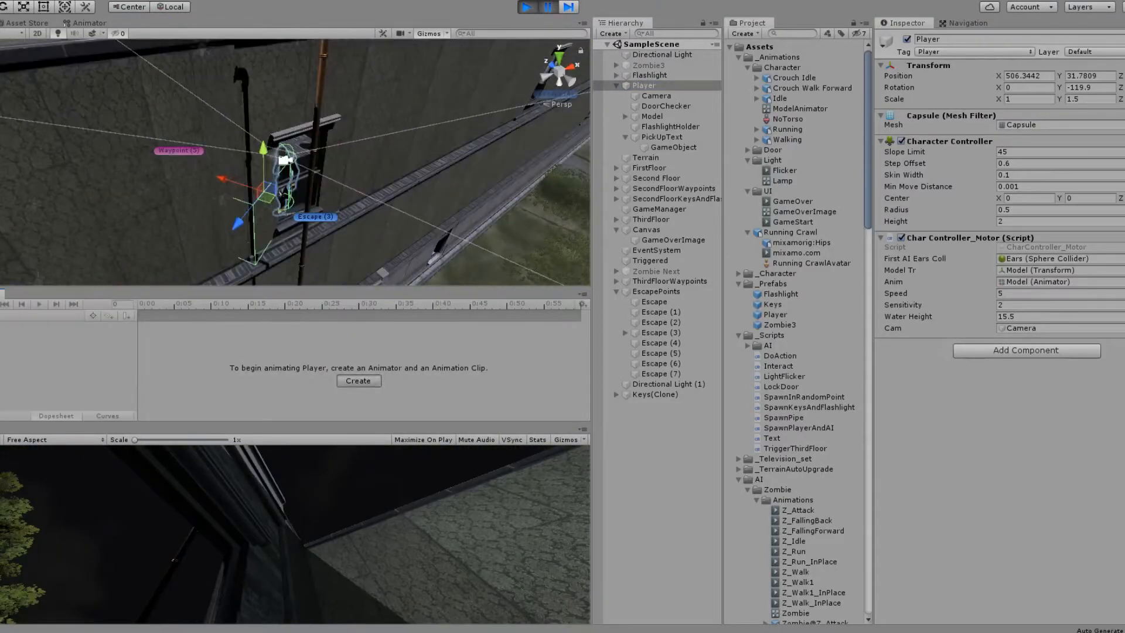
{"action": "left_click", "coordinate": [652, 117]}
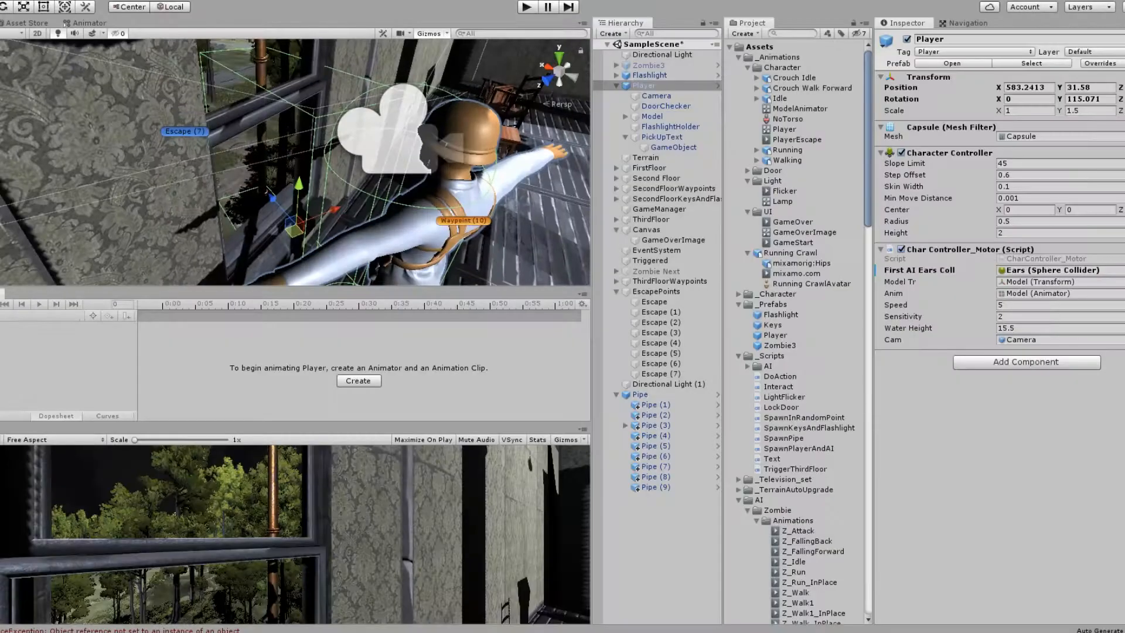
{"action": "scroll", "coordinate": [295, 163], "scroll_direction": "down", "scroll_amount": 3}
{"action": "scroll", "coordinate": [296, 162], "scroll_direction": "up", "scroll_amount": 3}
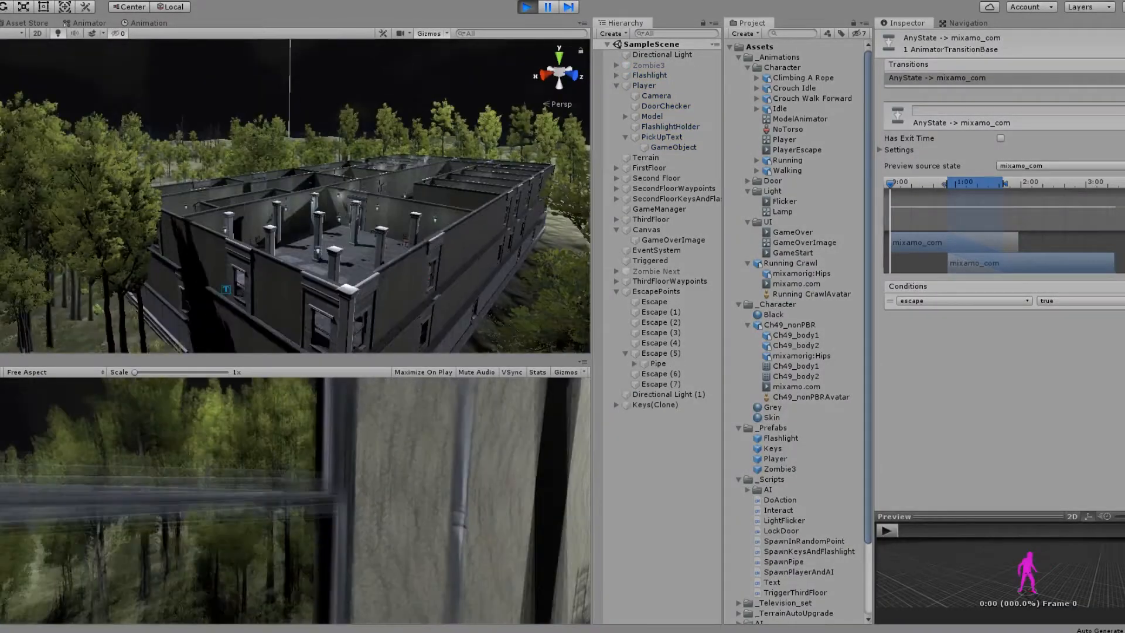
Step: Inspect the Player's components and the Pipe spawned under Escape (5) in the running game, ending with Player selected
{"action": "left_click", "coordinate": [644, 86]}
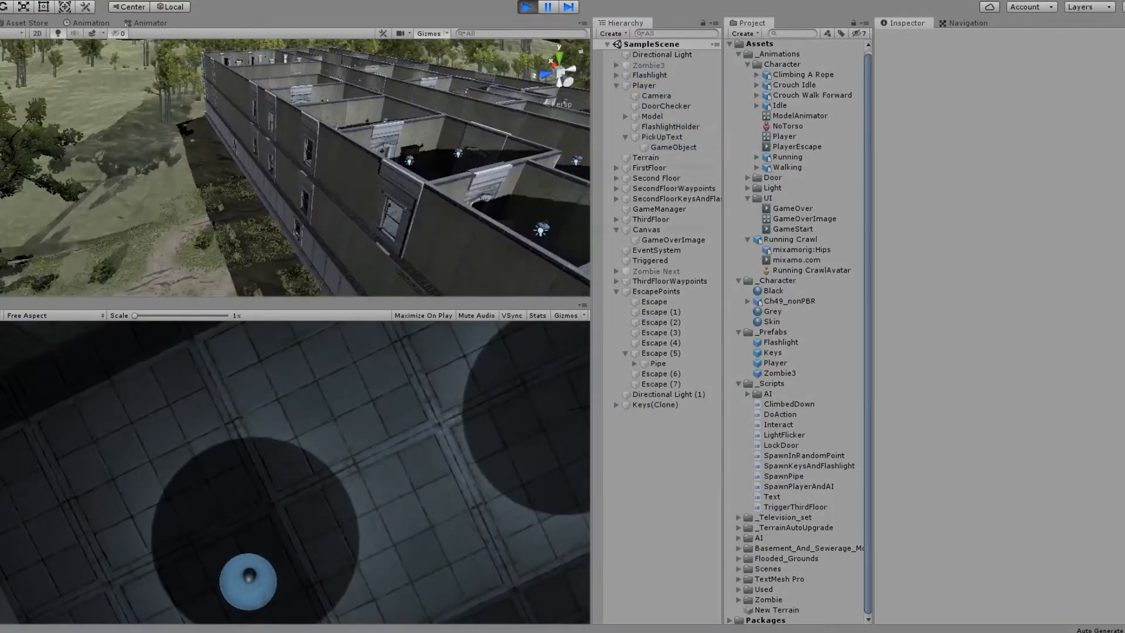
{"action": "left_click", "coordinate": [657, 363]}
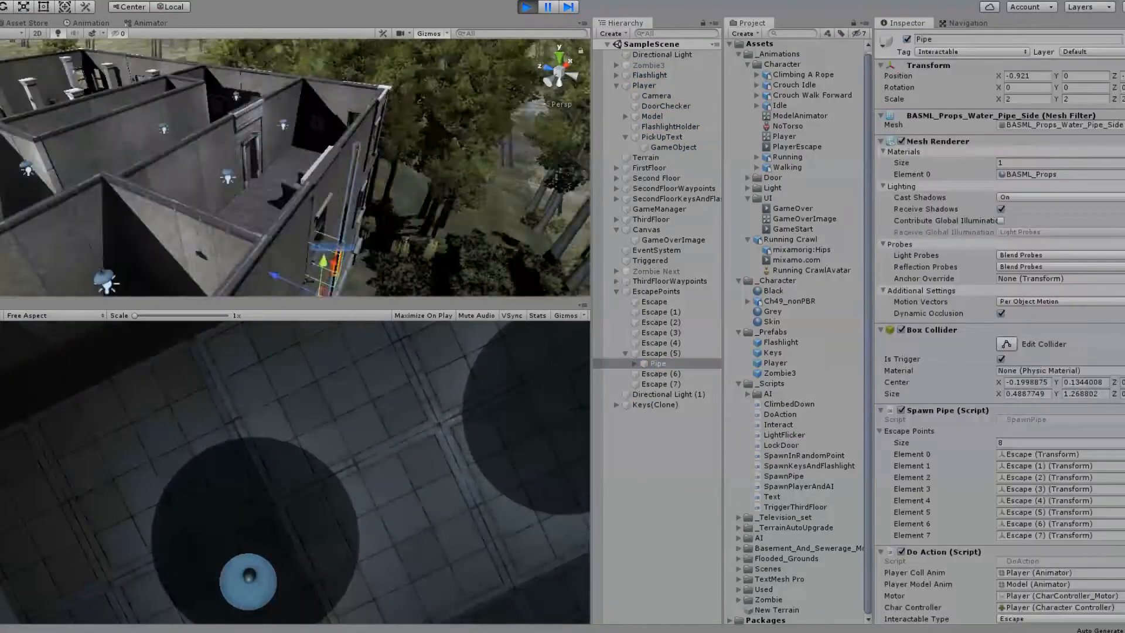
{"action": "left_click", "coordinate": [644, 85]}
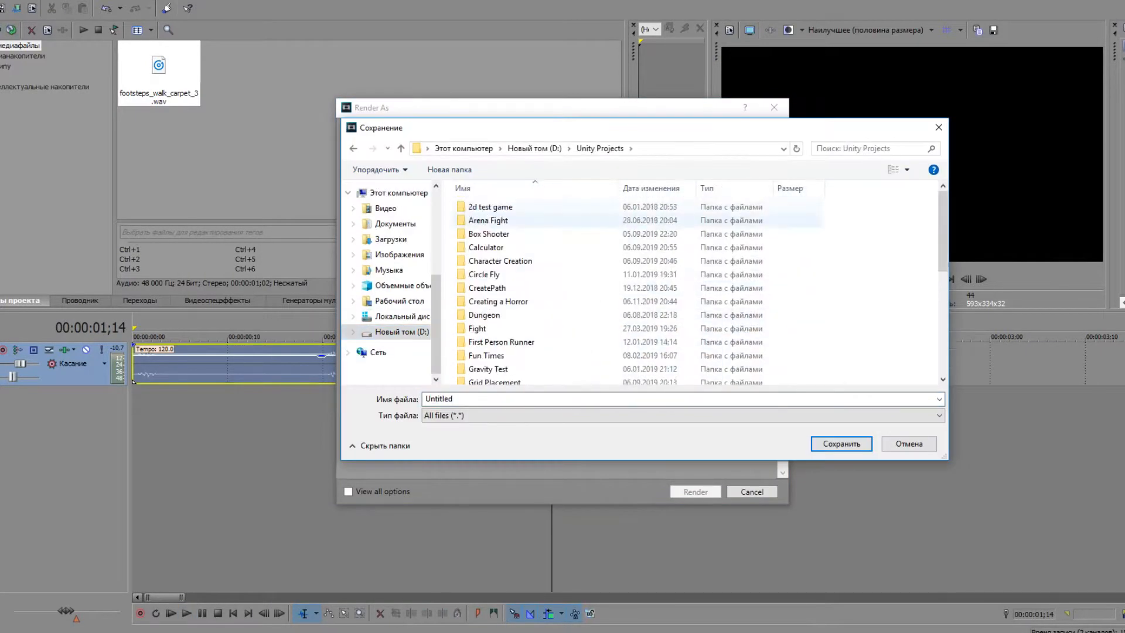
Step: In the video editor, render the edited footsteps_walk_carpet_3 sound as Crouth into the project's FootstepsSoundsCarpetPack folder
{"action": "scroll", "coordinate": [585, 287], "scroll_direction": "down", "scroll_amount": 5}
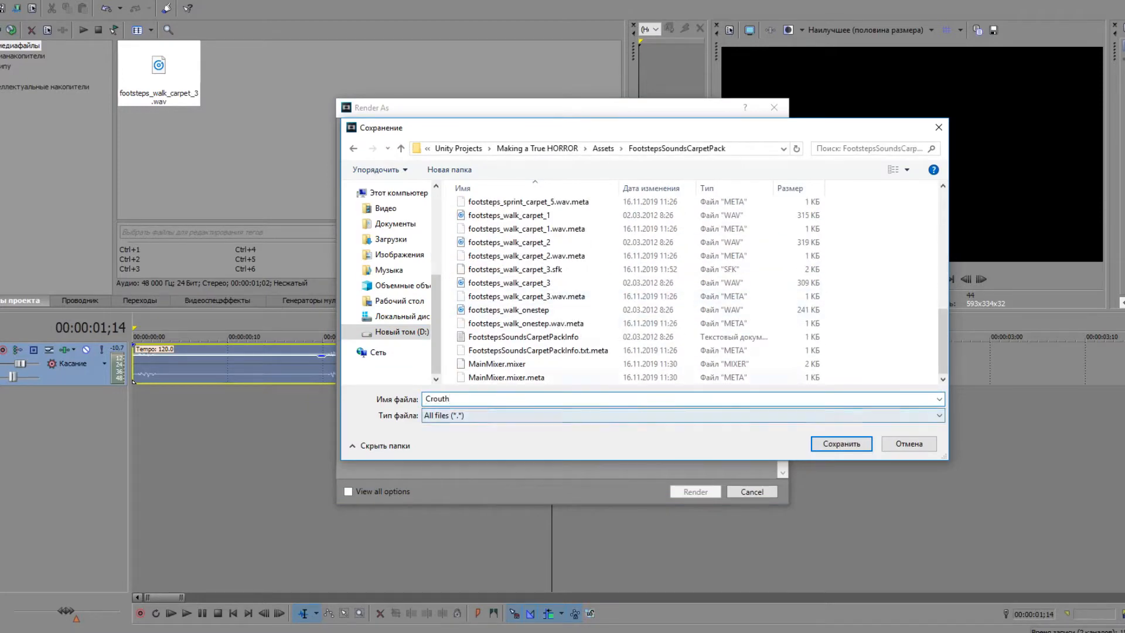
{"action": "key", "text": "Return"}
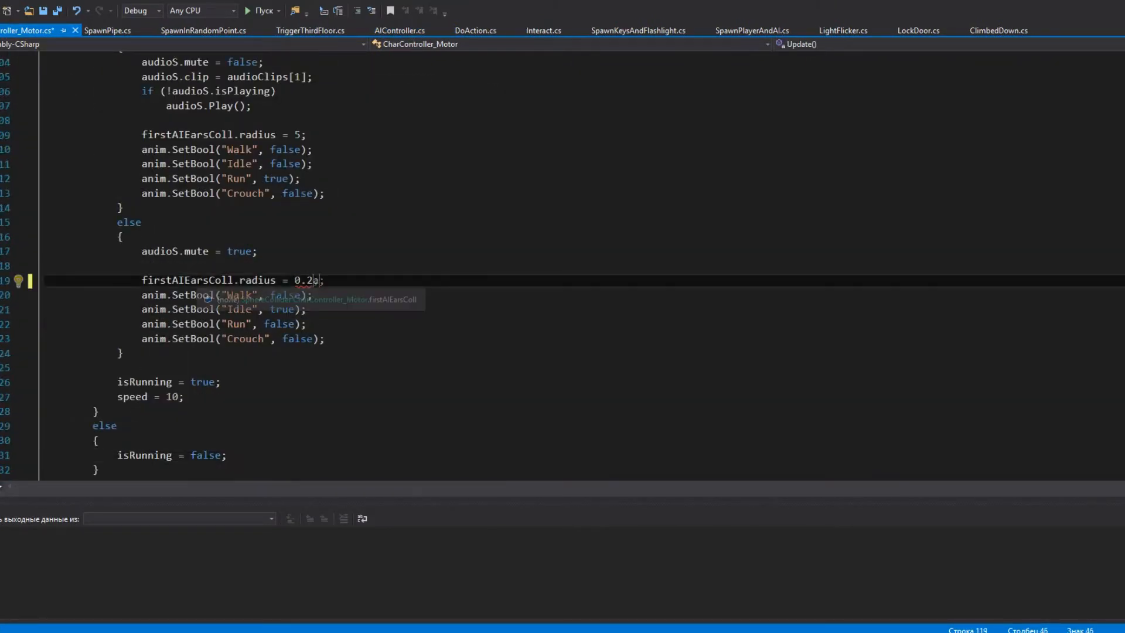
Step: In AIController, write a SeeTimer coroutine that adds 0.1f to seeTimer every 0.1 seconds while it is below 1f
{"action": "scroll", "coordinate": [563, 264], "scroll_direction": "up", "scroll_amount": 3}
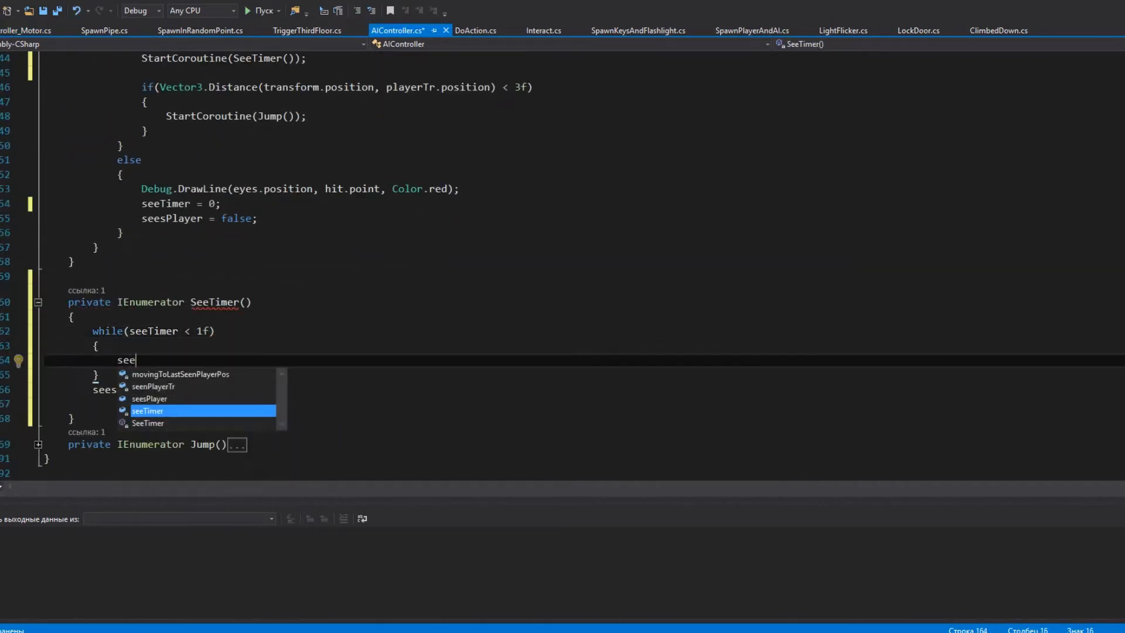
{"action": "scroll", "coordinate": [562, 267], "scroll_direction": "up", "scroll_amount": 3}
{"action": "scroll", "coordinate": [562, 267], "scroll_direction": "down", "scroll_amount": 1}
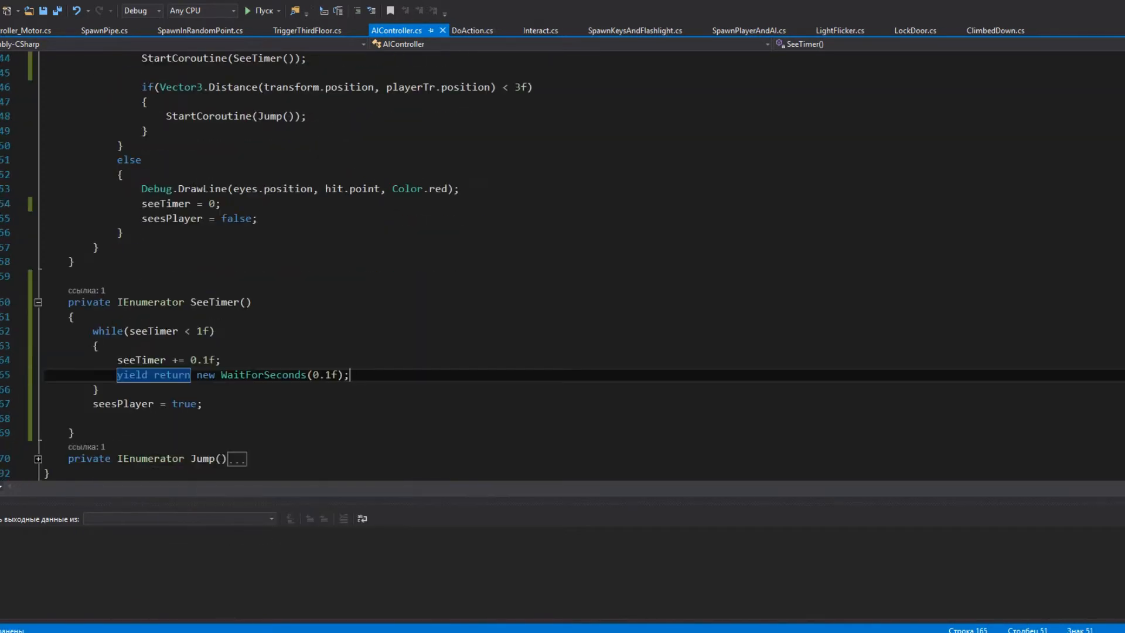
Step: Make seesPlayer depend on seeTimer >= 1 in SeeTimer and declare a private bool lookingForPlayer among the fields
{"action": "scroll", "coordinate": [135, 448], "scroll_direction": "up", "scroll_amount": 1}
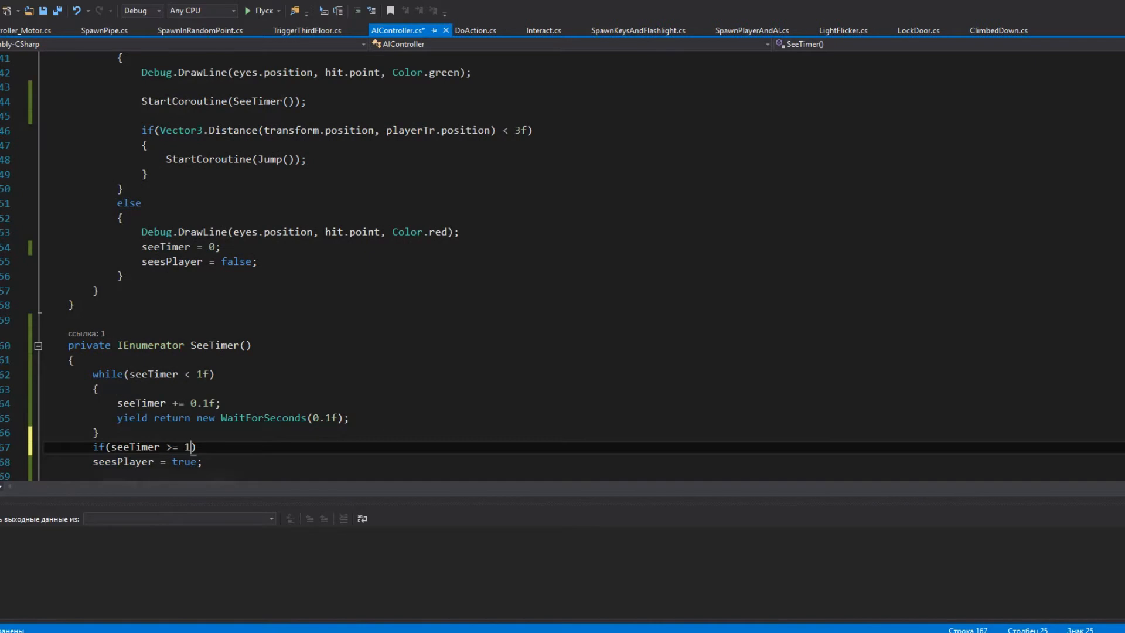
{"action": "key", "text": "Return"}
{"action": "scroll", "coordinate": [281, 266], "scroll_direction": "up", "scroll_amount": 2}
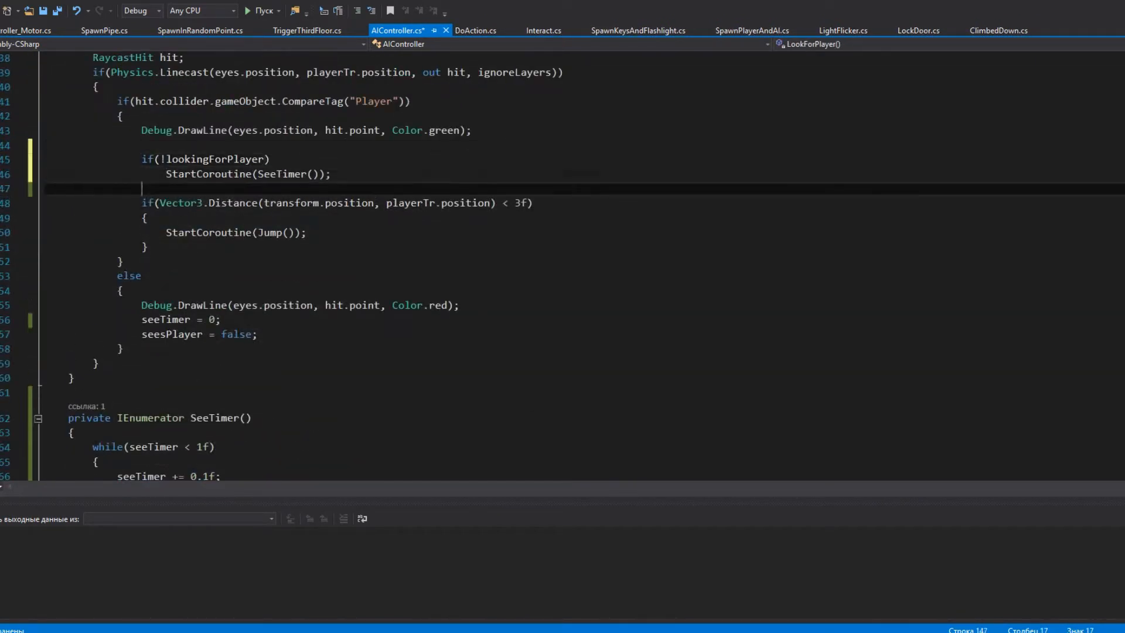
{"action": "scroll", "coordinate": [563, 263], "scroll_direction": "down", "scroll_amount": 4}
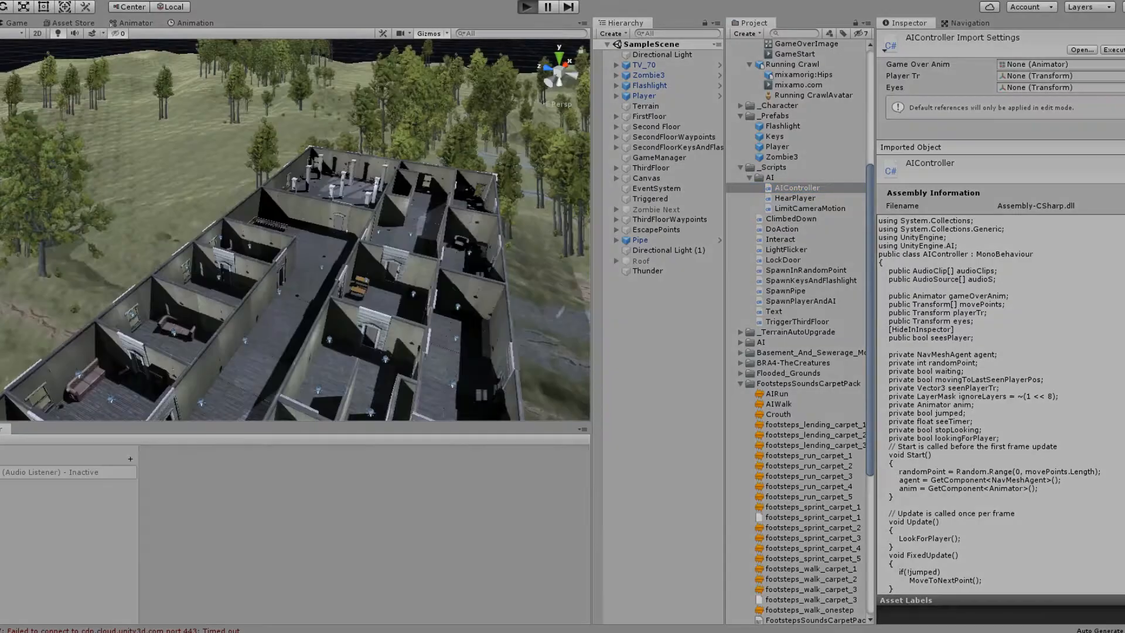
Step: Run the game and walk the player forward through the dark rooms to test the zombie behaviour and sounds
{"action": "key", "text": "ctrl+p"}
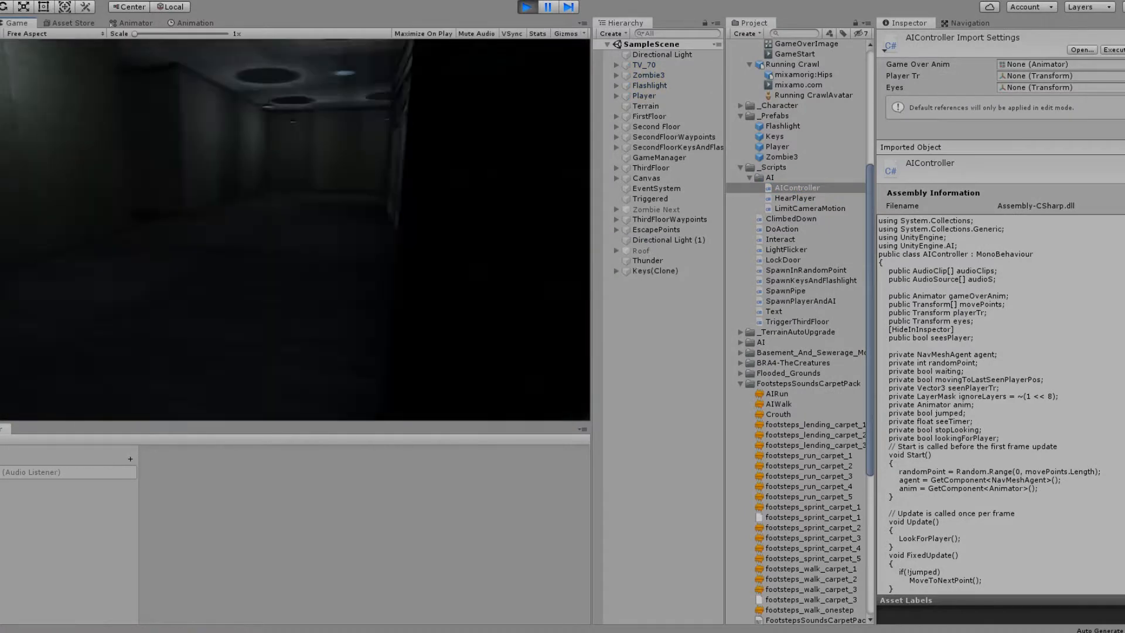
{"action": "key", "text": "w"}
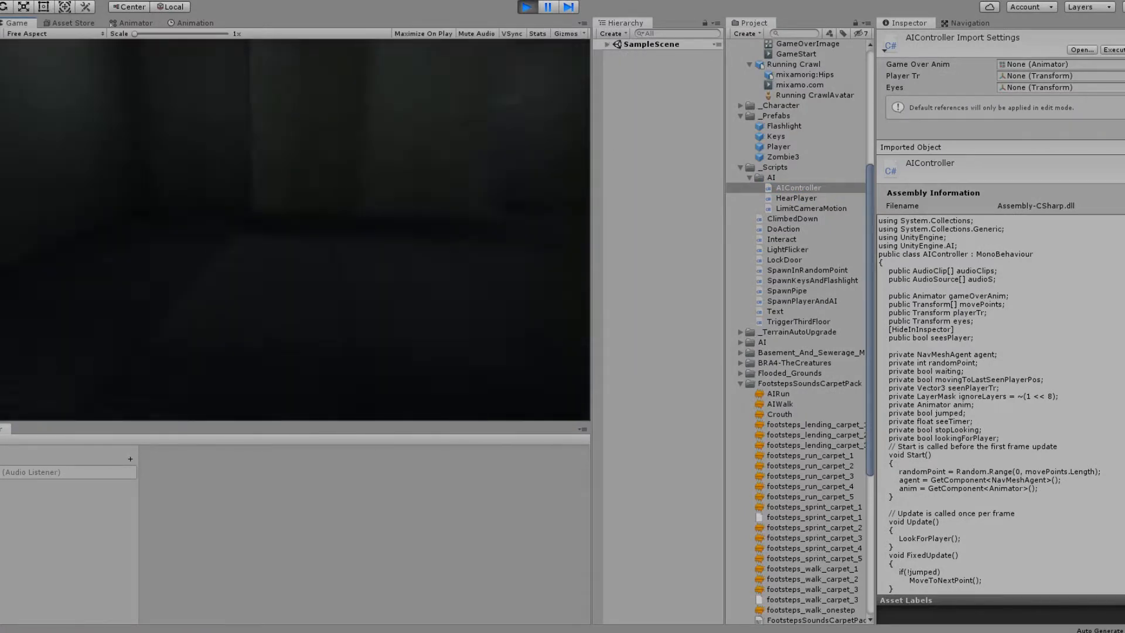
{"action": "key", "text": "w"}
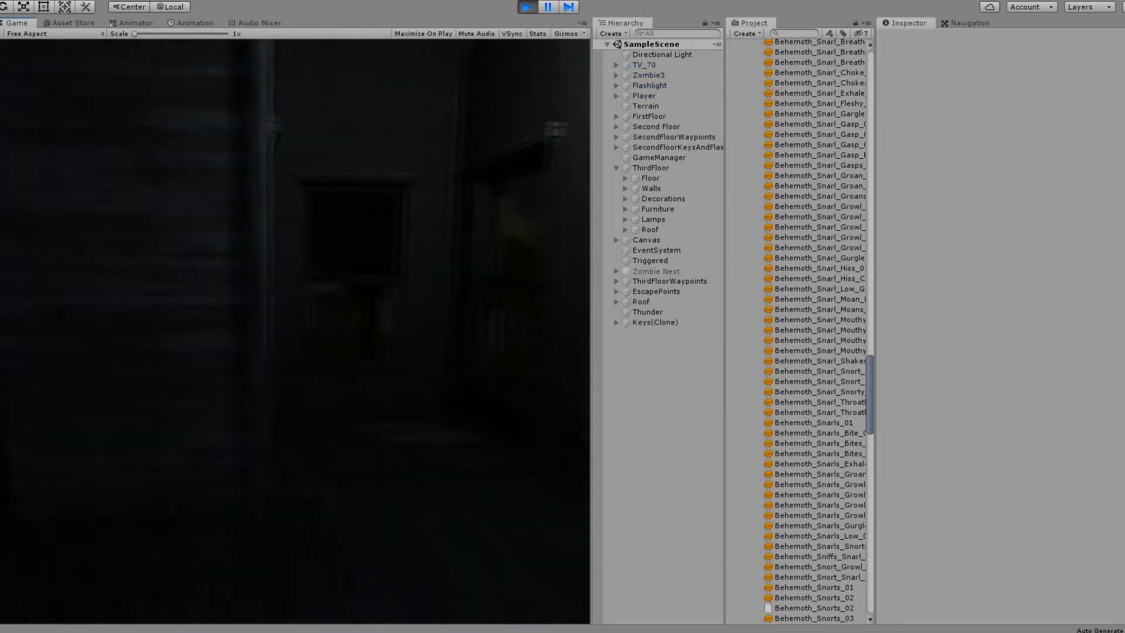
{"action": "key", "text": "w"}
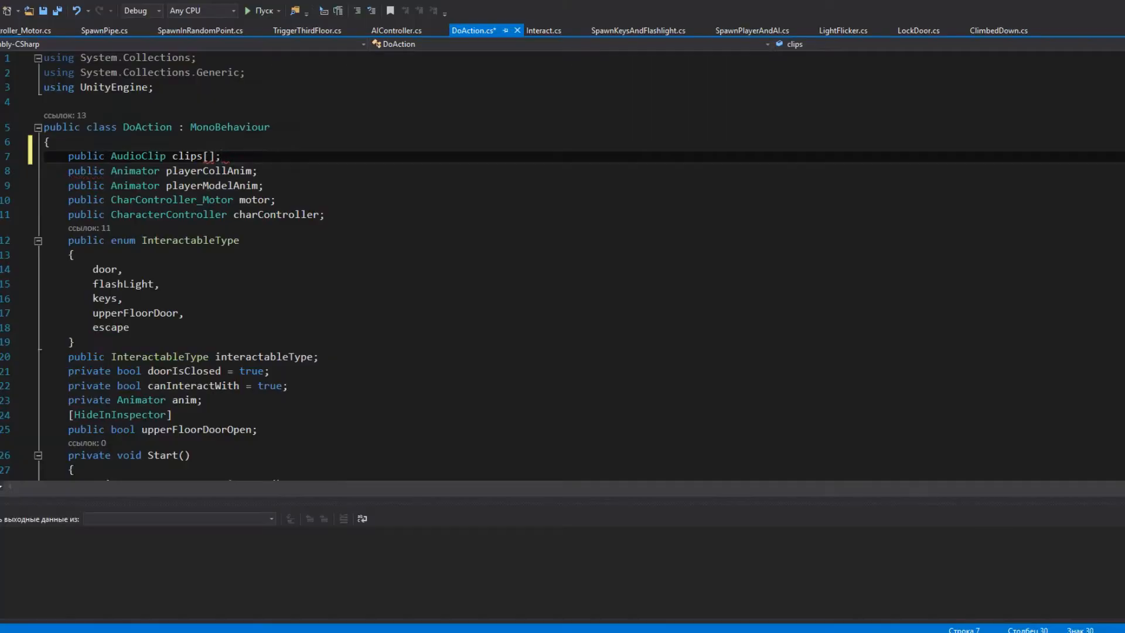
Step: Add a new line to the script and declare a public audio variable on it
{"action": "key", "text": "Return"}
{"action": "type", "text": "public audios"}
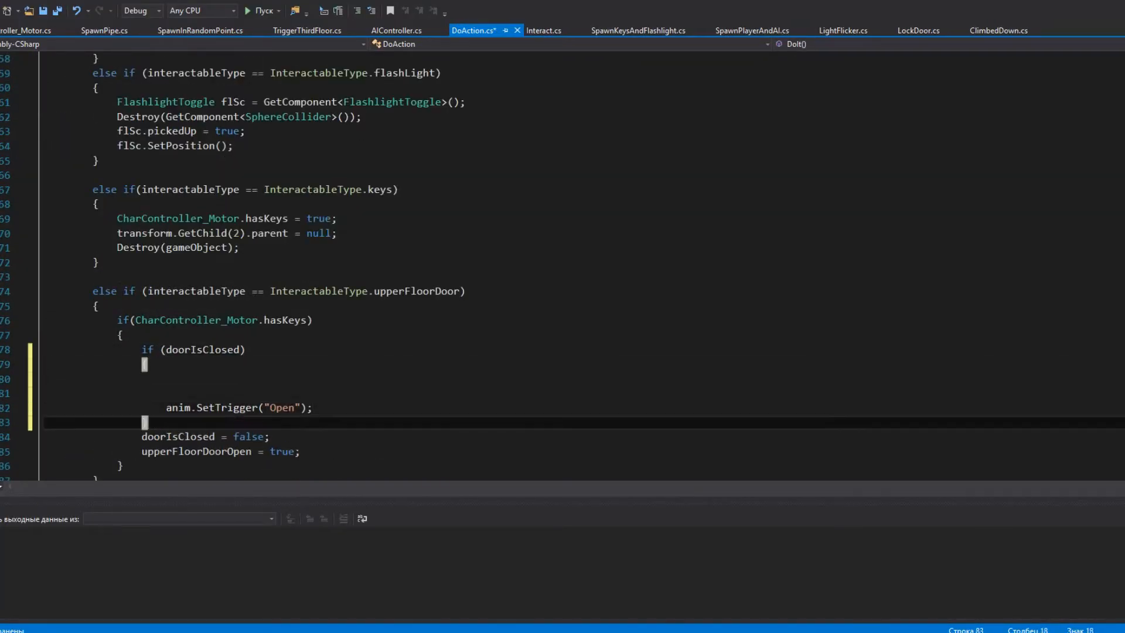
{"action": "scroll", "coordinate": [562, 264], "scroll_direction": "up", "scroll_amount": 11}
{"action": "left_click_drag", "start_coordinate": [251, 295], "coordinate": [44, 265]}
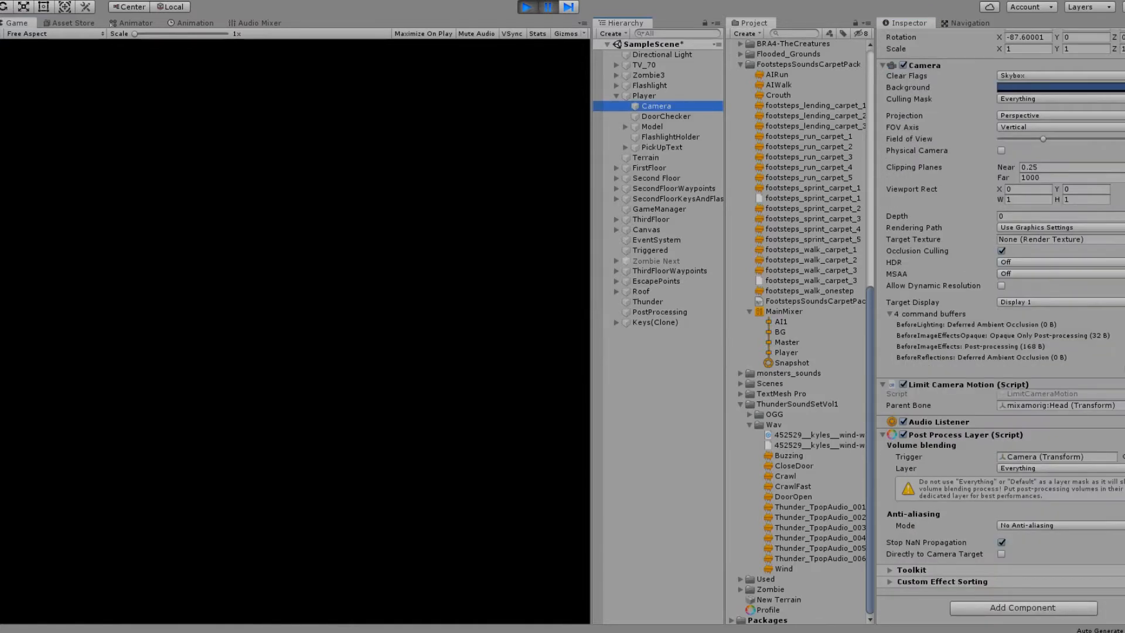
Step: Open the choice of additional effects for the PostProcessing object's Post Process Volume, below Bloom and Vignette
{"action": "left_click", "coordinate": [1024, 468]}
{"action": "left_click", "coordinate": [1024, 480]}
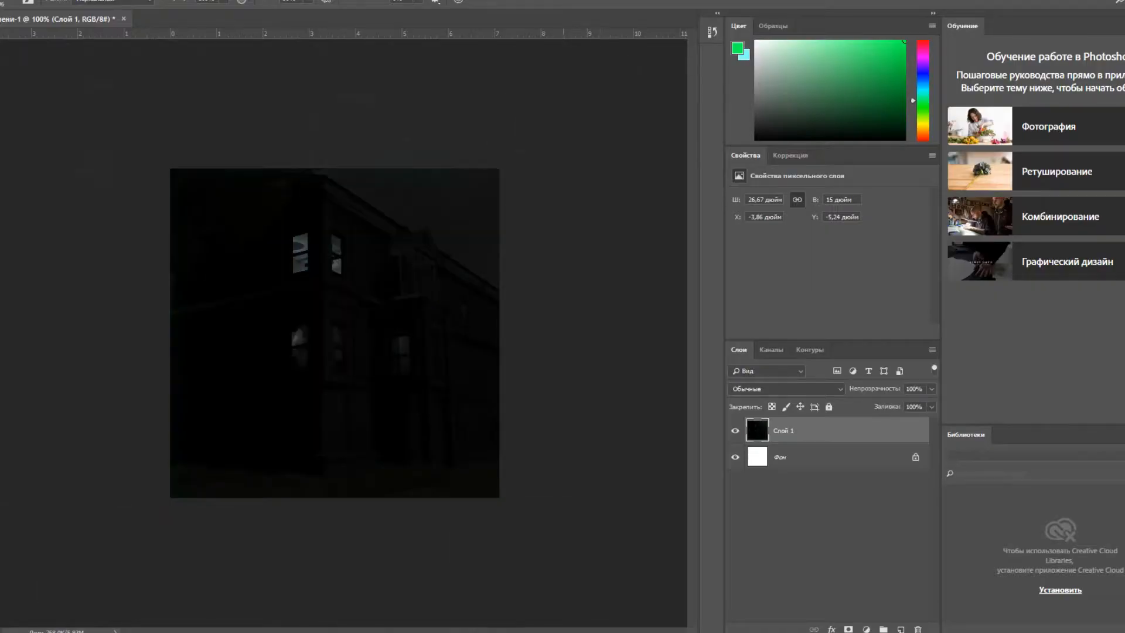
Step: In Photoshop, save the dark house image as Icon into the Unity project's Assets folder
{"action": "left_click", "coordinate": [1, 1]}
{"action": "left_click", "coordinate": [70, 120]}
{"action": "type", "text": "Icon"}
{"action": "left_click", "coordinate": [19, 219]}
{"action": "scroll", "coordinate": [116, 178], "scroll_direction": "down", "scroll_amount": 6}
{"action": "double_click", "coordinate": [111, 179]}
{"action": "scroll", "coordinate": [116, 177], "scroll_direction": "down", "scroll_amount": 2}
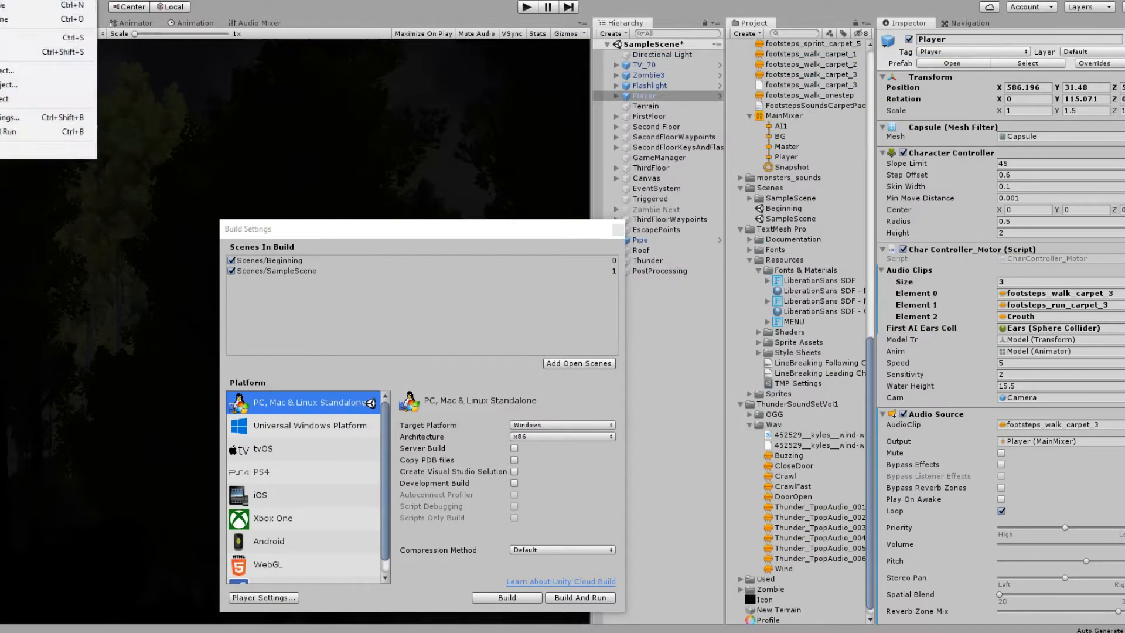
Step: In Unity, build the game for Windows into a new folder named GAME
{"action": "left_click", "coordinate": [507, 598]}
{"action": "double_click", "coordinate": [112, 201]}
{"action": "double_click", "coordinate": [111, 215]}
{"action": "double_click", "coordinate": [117, 153]}
{"action": "right_click", "coordinate": [133, 210]}
{"action": "left_click", "coordinate": [328, 427]}
{"action": "type", "text": "GAME"}
{"action": "key", "text": "Return"}
{"action": "key", "text": "Return"}
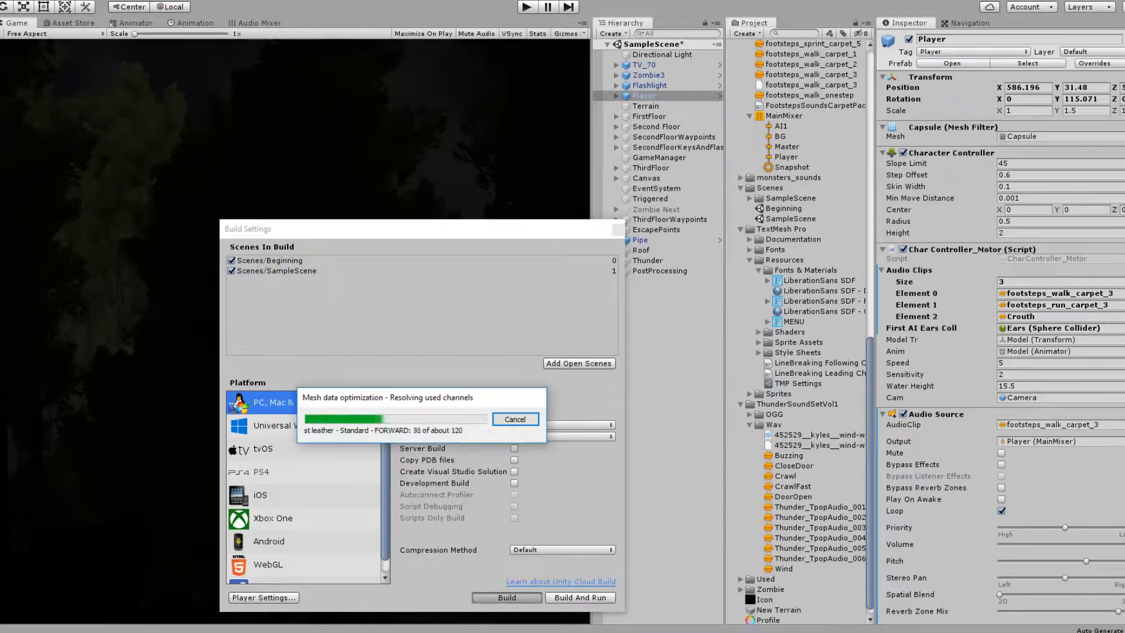